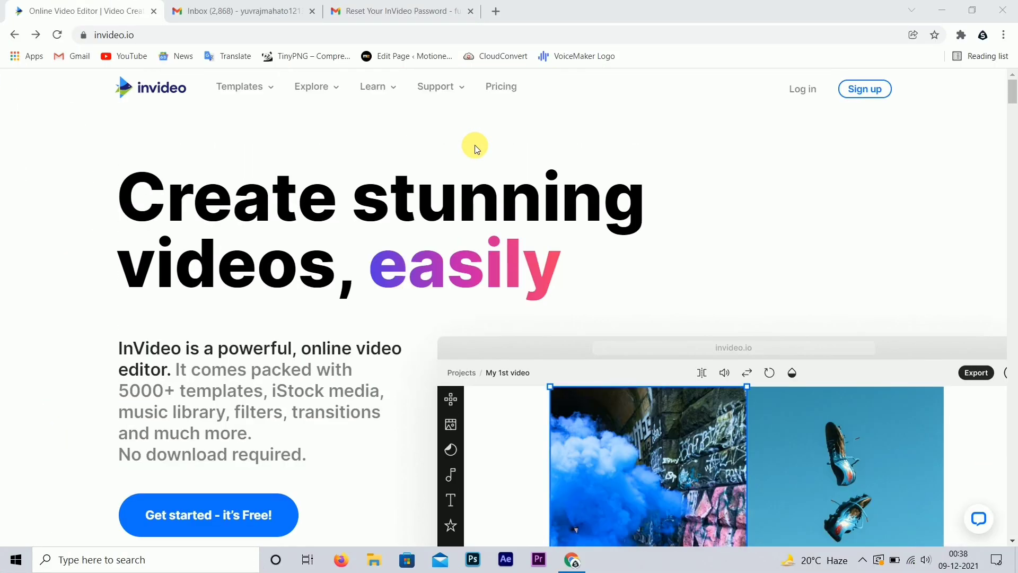
- Log in to InVideo with the saved email address and password
left_click(799, 91)
left_click(432, 319)
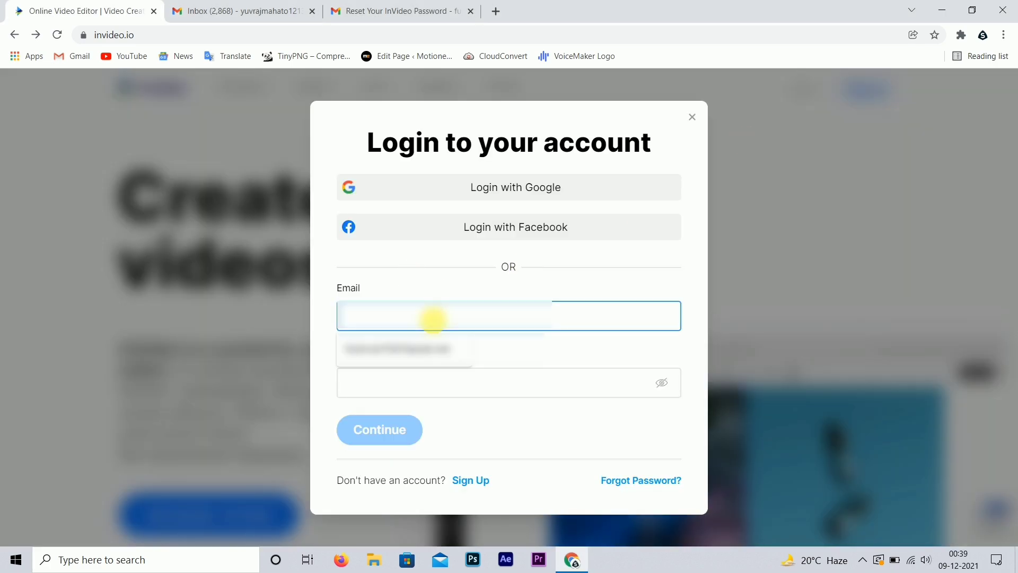
left_click(415, 348)
left_click(414, 384)
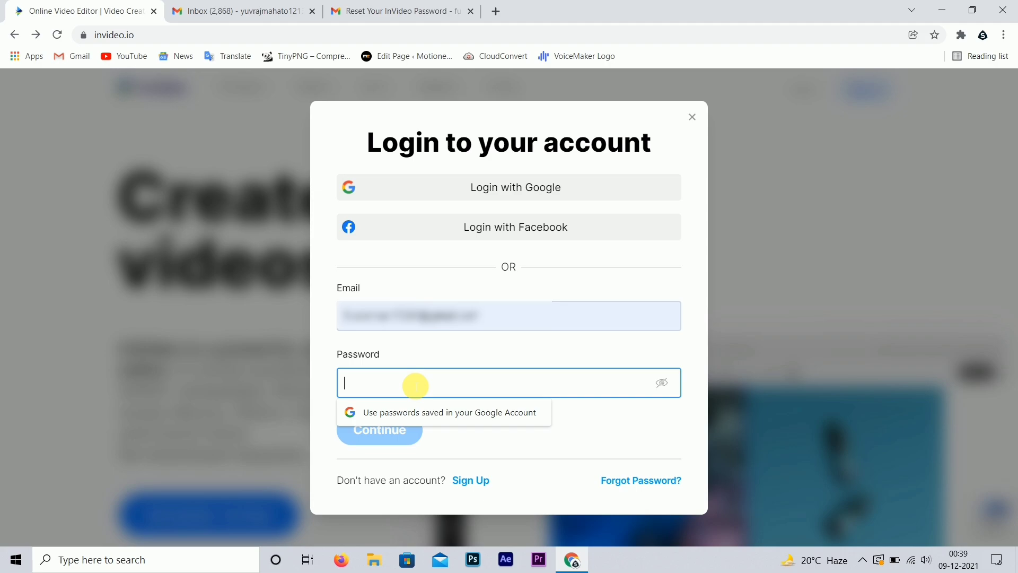
type("password")
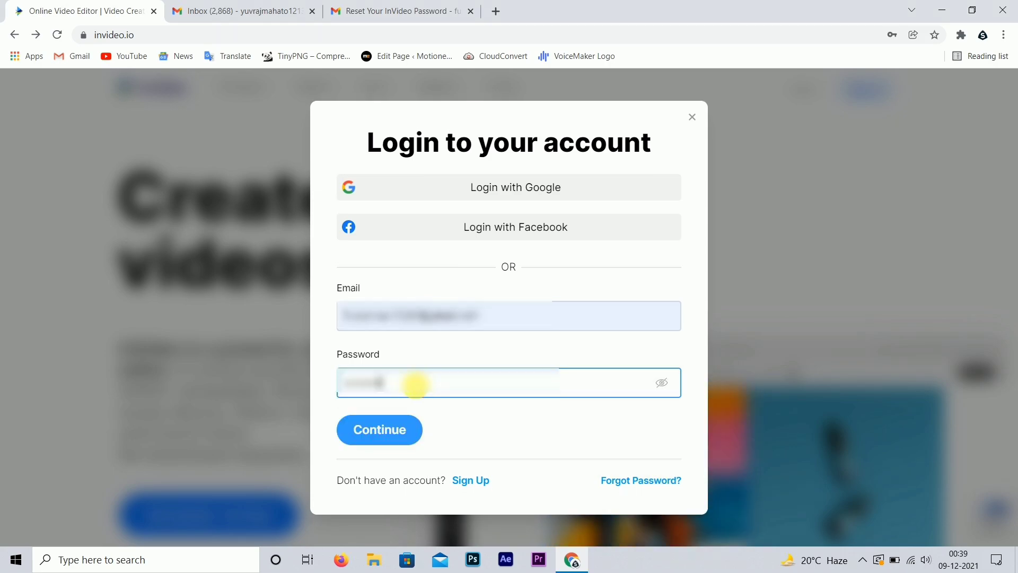
left_click(386, 432)
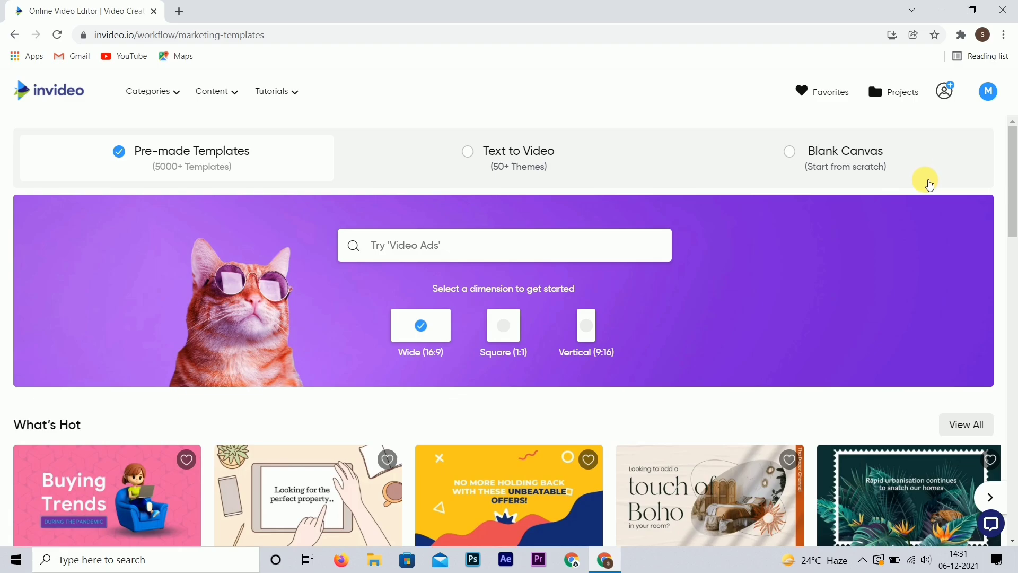
scroll(927, 215, "down", 3)
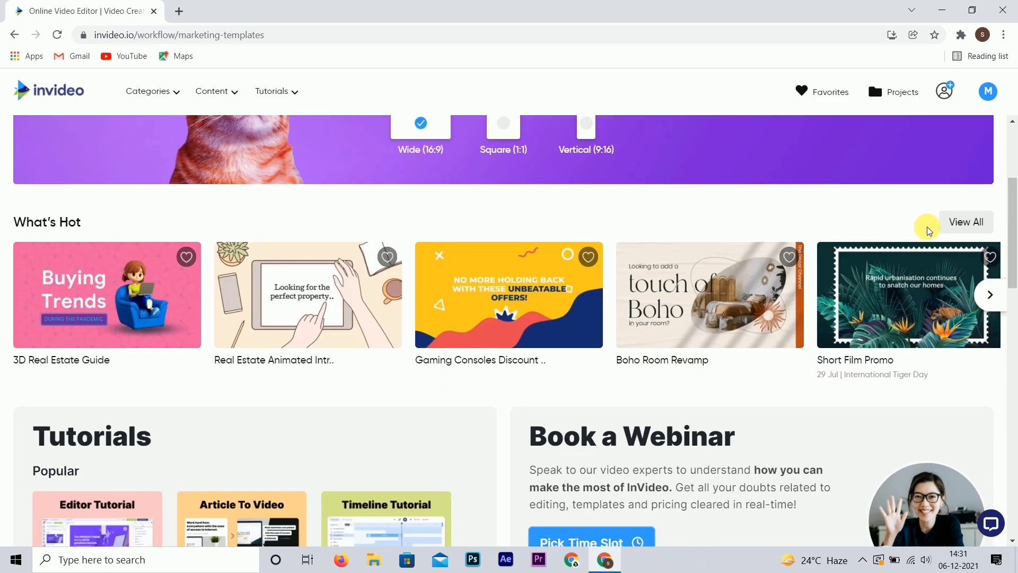
scroll(927, 225, "down", 2)
scroll(927, 232, "up", 1)
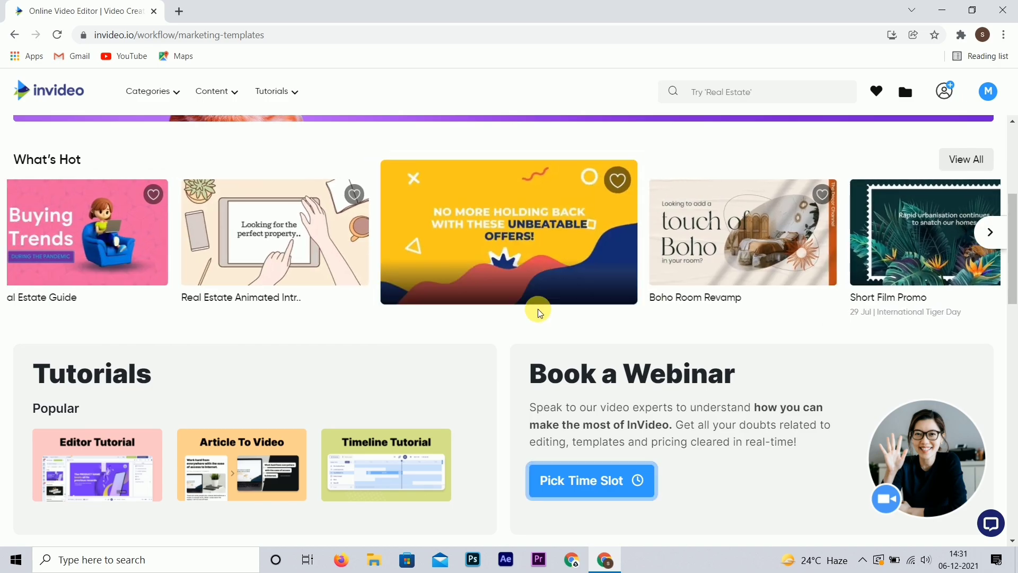
scroll(538, 308, "down", 2)
scroll(511, 319, "down", 1)
scroll(516, 334, "down", 3)
scroll(515, 340, "up", 1)
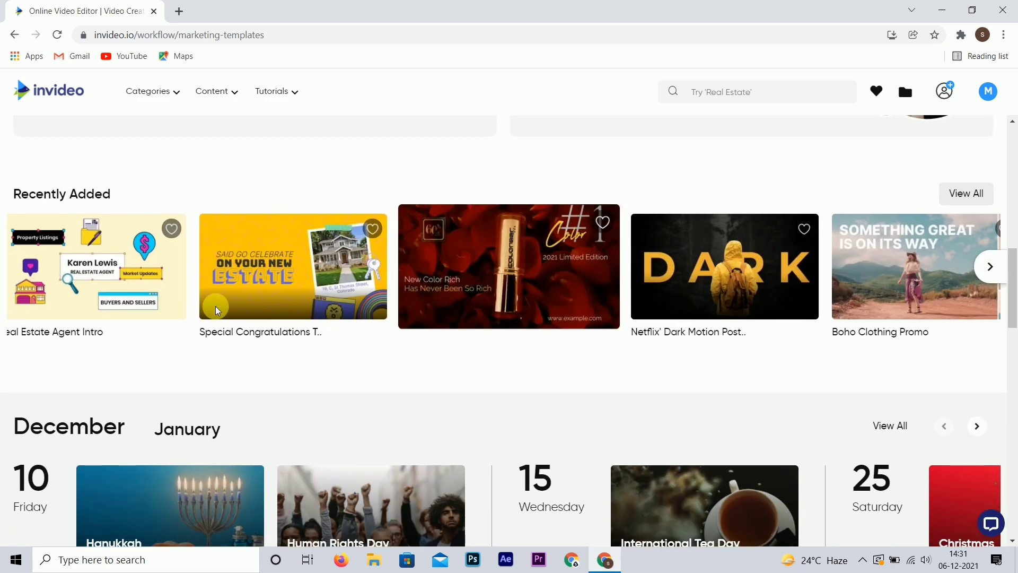
scroll(368, 318, "down", 1)
scroll(457, 336, "down", 1)
scroll(402, 329, "down", 3)
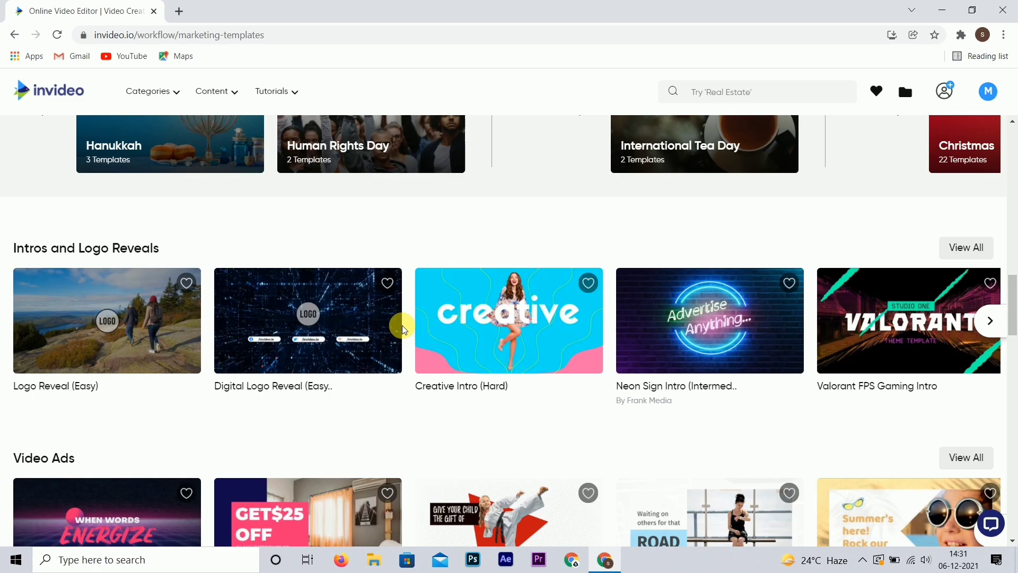
scroll(402, 327, "down", 3)
scroll(402, 329, "down", 3)
scroll(401, 329, "down", 2)
scroll(402, 328, "down", 1)
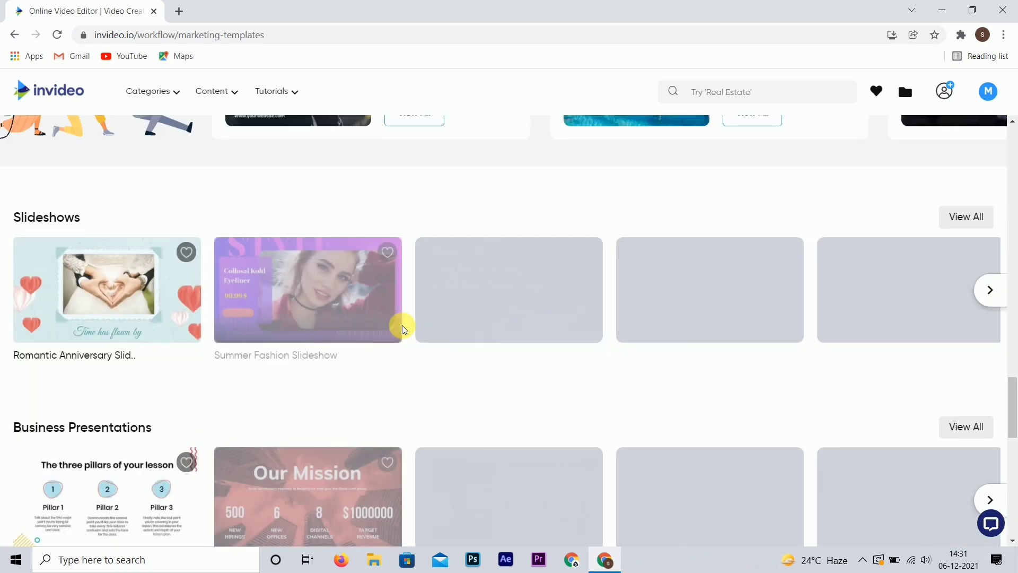
scroll(401, 326, "down", 1)
scroll(401, 327, "down", 2)
scroll(402, 327, "down", 2)
scroll(404, 326, "up", 3)
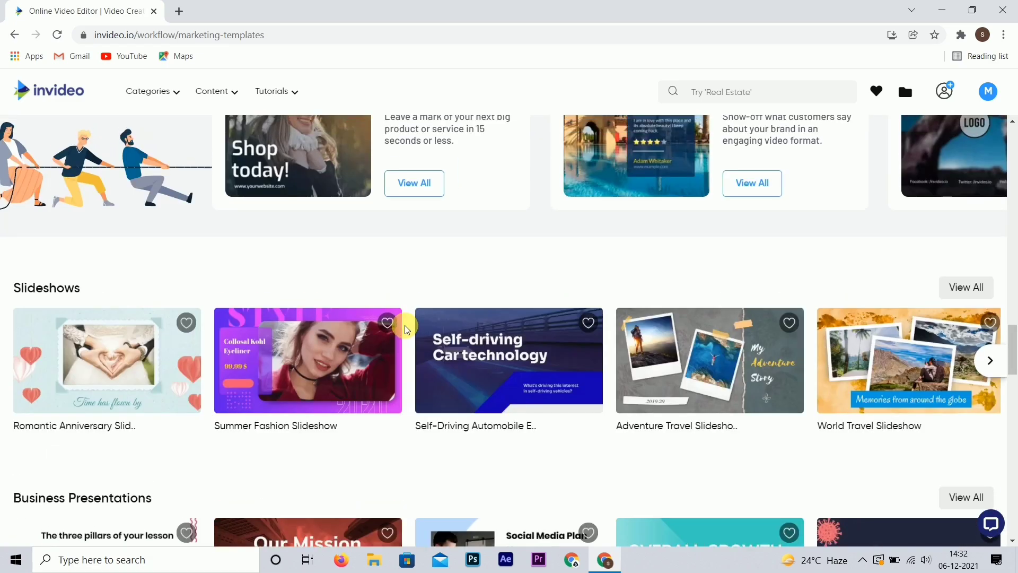
scroll(404, 325, "up", 3)
scroll(405, 325, "up", 3)
scroll(420, 355, "up", 1)
scroll(418, 350, "up", 3)
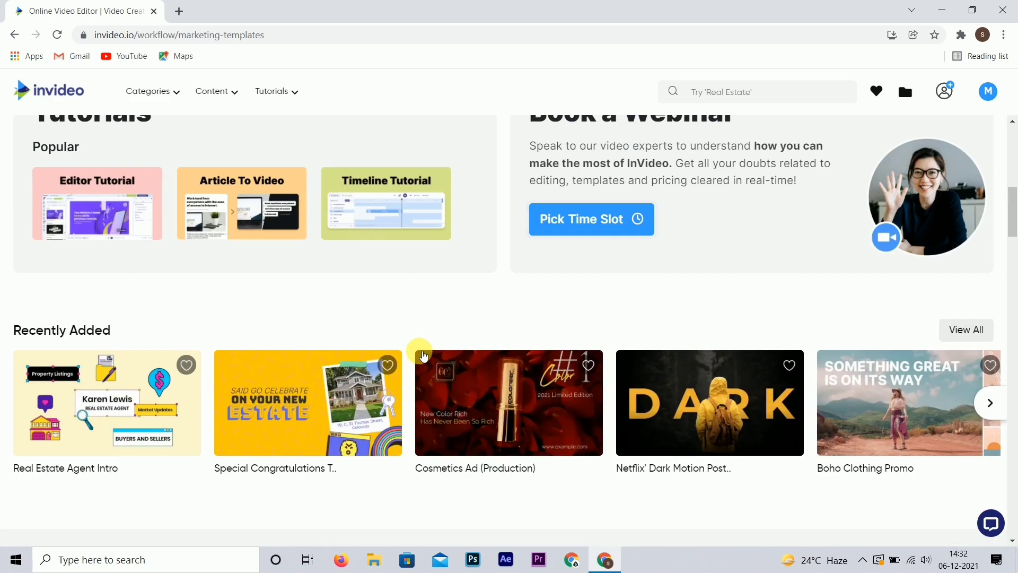
scroll(479, 299, "up", 2)
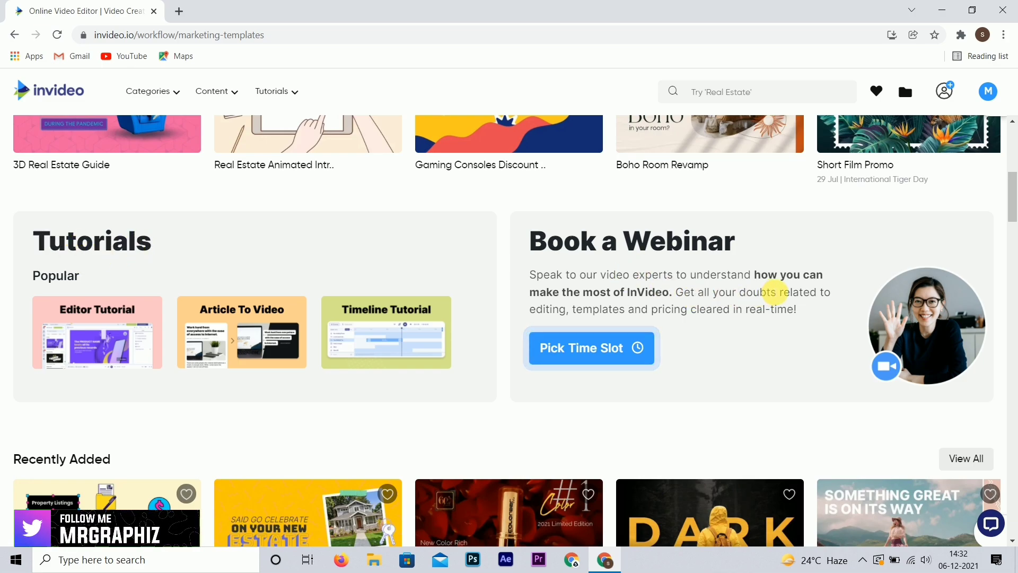
scroll(752, 348, "up", 1)
scroll(753, 347, "up", 1)
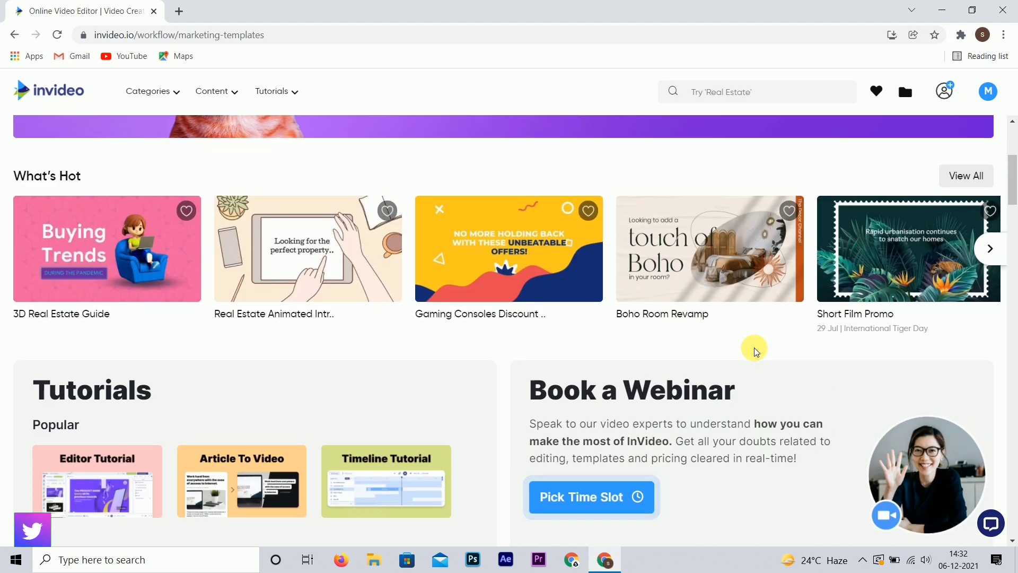
scroll(756, 352, "up", 1)
scroll(756, 352, "up", 1)
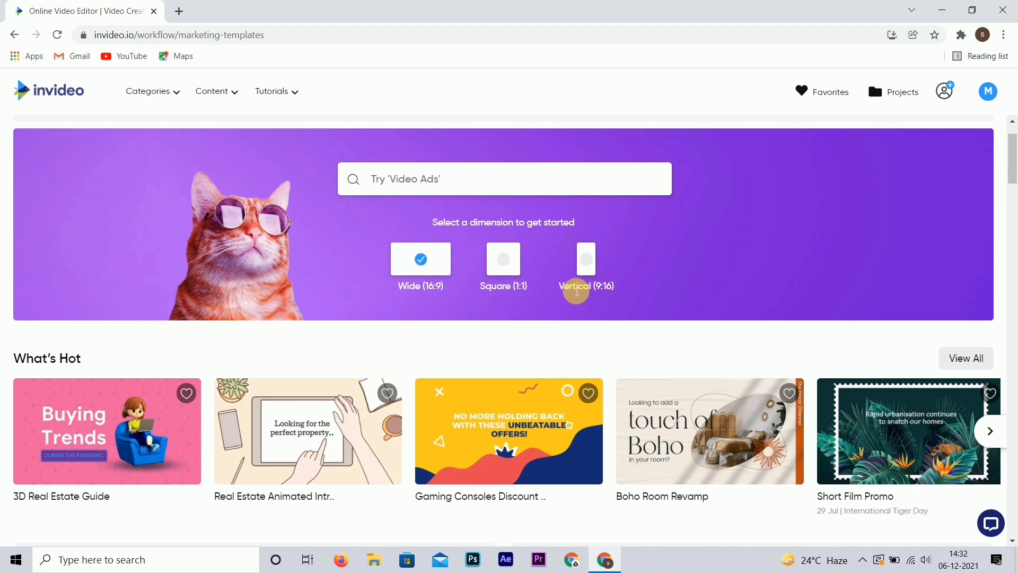
scroll(530, 244, "up", 1)
- Search the template library for 'GAMING INTRO'
left_click(530, 249)
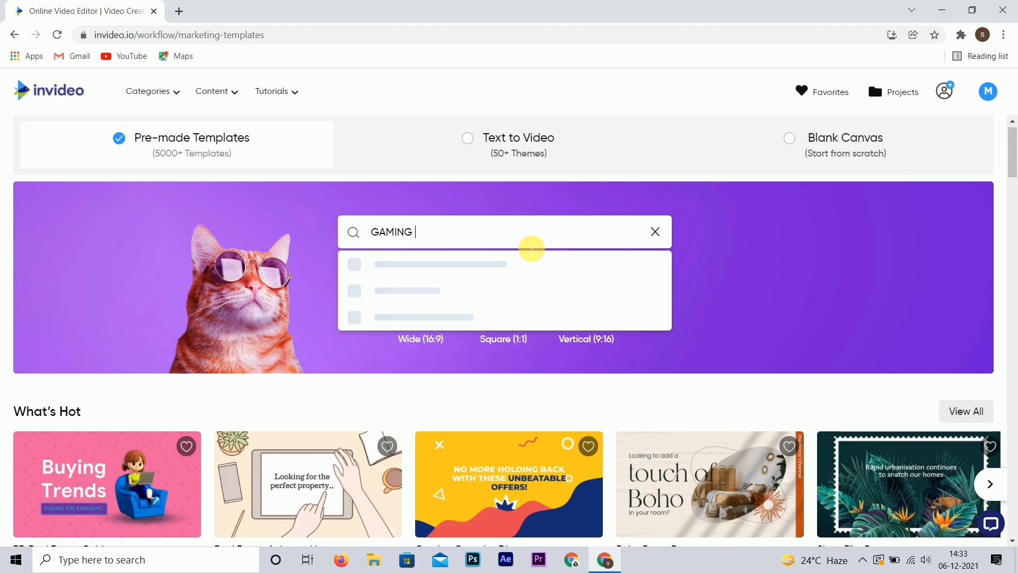
type("INTRO")
key("Return")
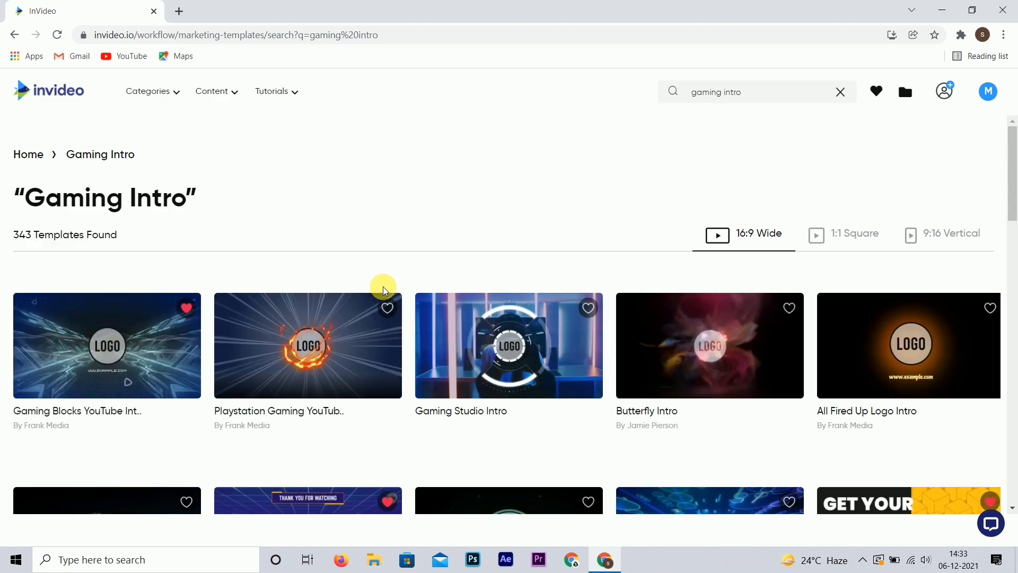
scroll(389, 296, "down", 3)
scroll(481, 295, "down", 2)
scroll(393, 303, "down", 3)
scroll(339, 319, "down", 2)
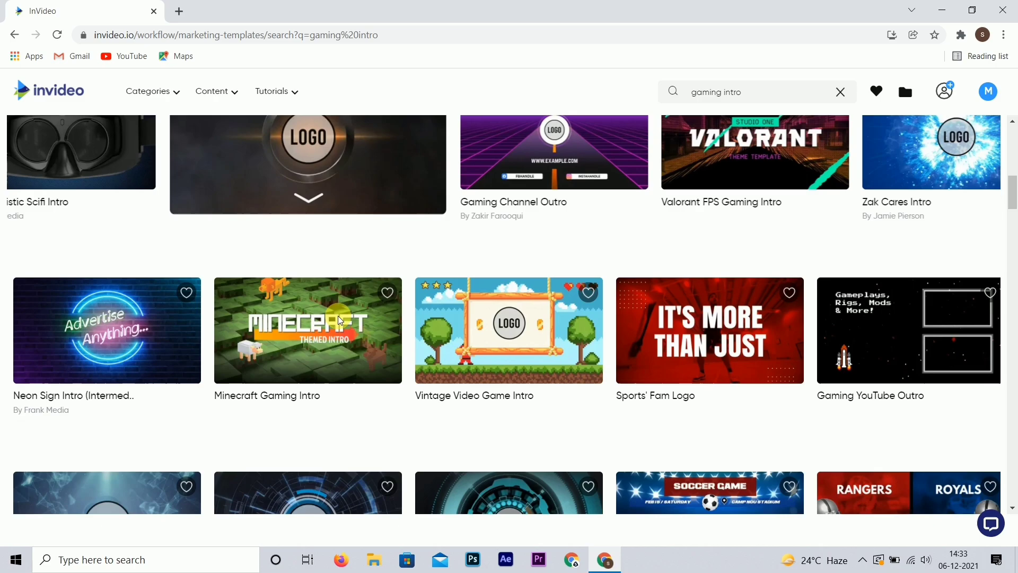
scroll(339, 320, "down", 1)
scroll(421, 319, "down", 2)
scroll(477, 318, "down", 1)
scroll(484, 321, "down", 2)
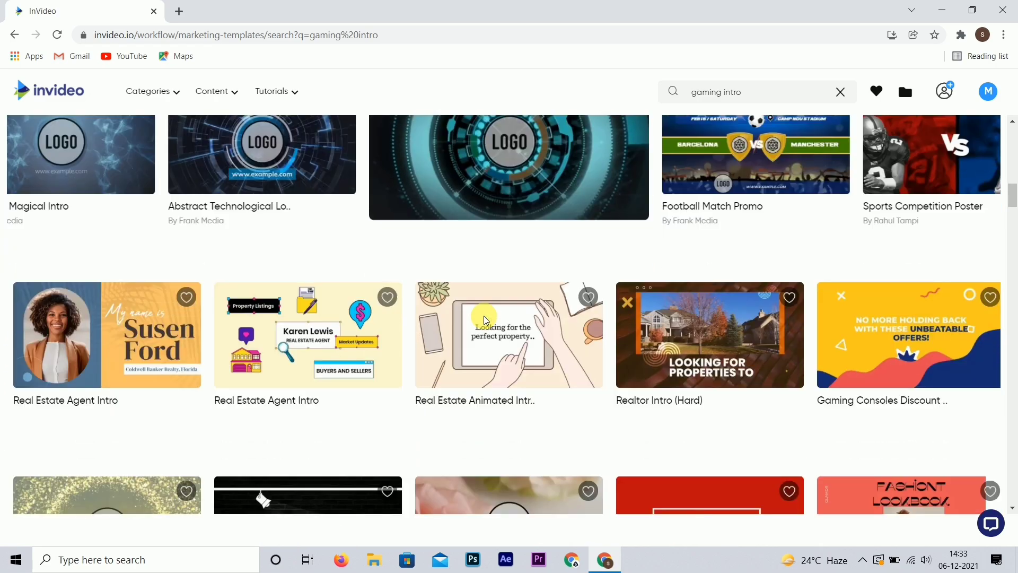
scroll(484, 321, "down", 1)
scroll(484, 320, "up", 3)
scroll(485, 320, "up", 2)
scroll(485, 320, "up", 2)
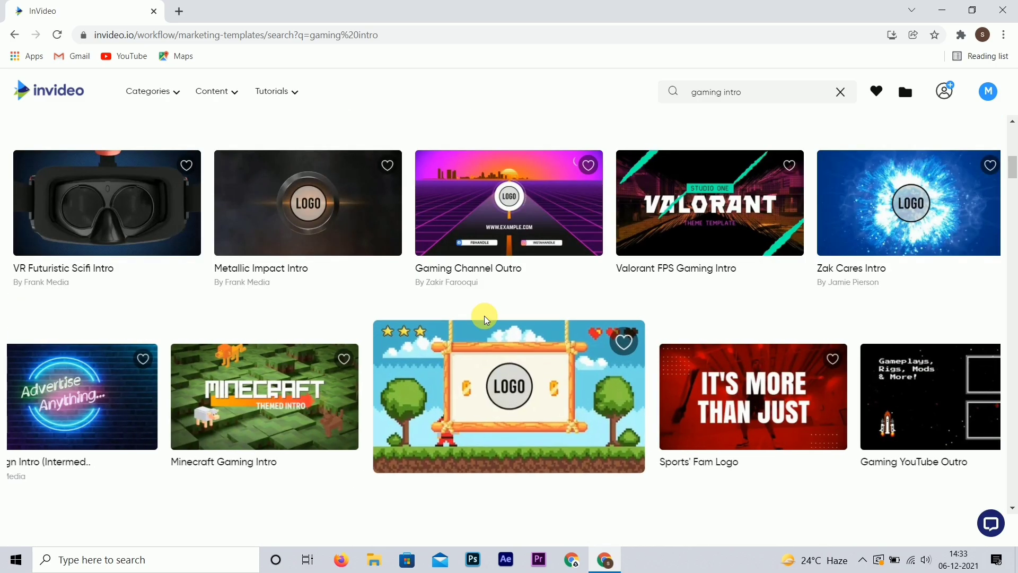
scroll(484, 318, "up", 3)
scroll(462, 306, "up", 2)
scroll(342, 268, "up", 1)
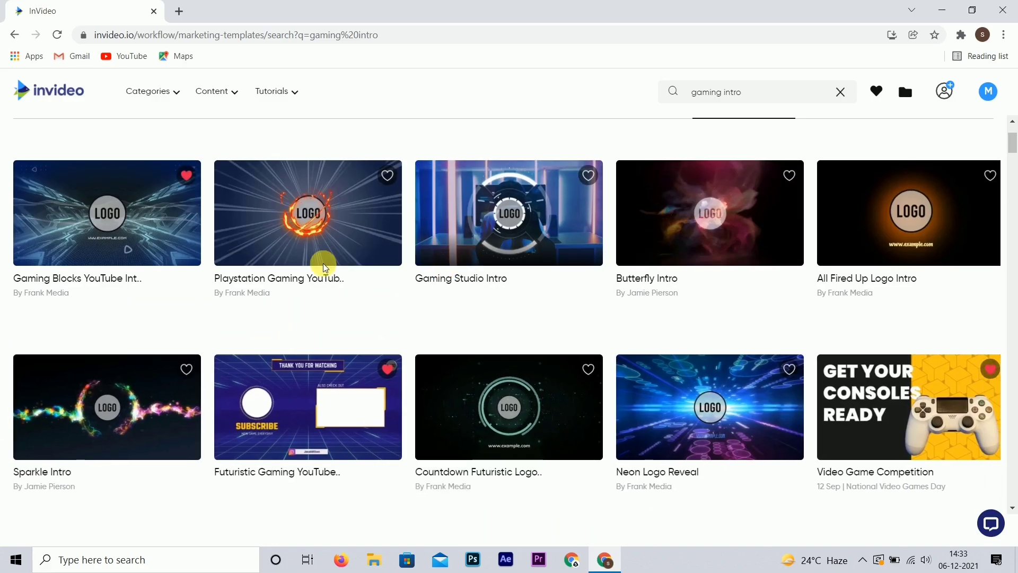
mouse_move(153, 212)
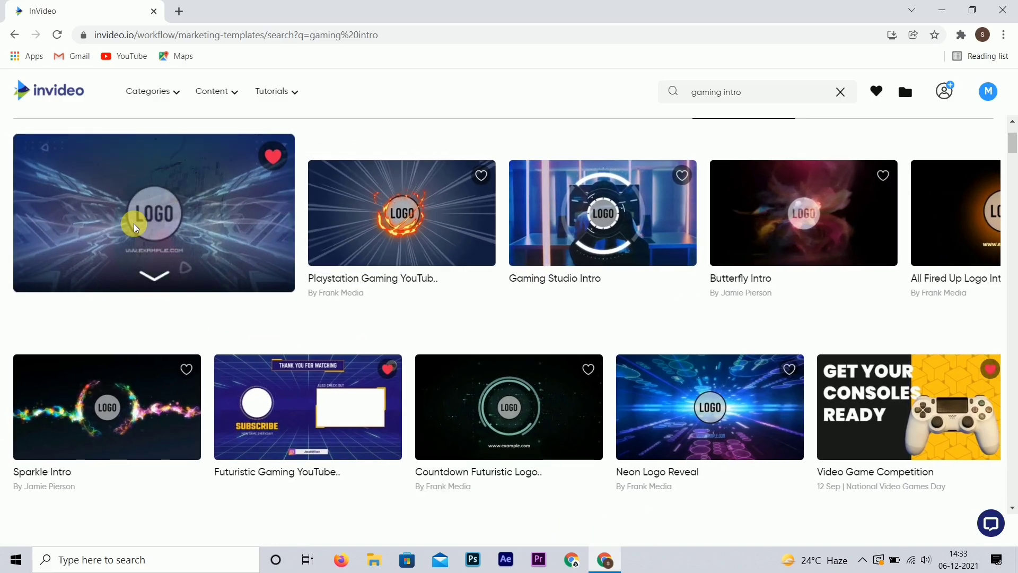
- Open the Gaming Blocks YouTube Intro template and start a project from it
left_click(133, 226)
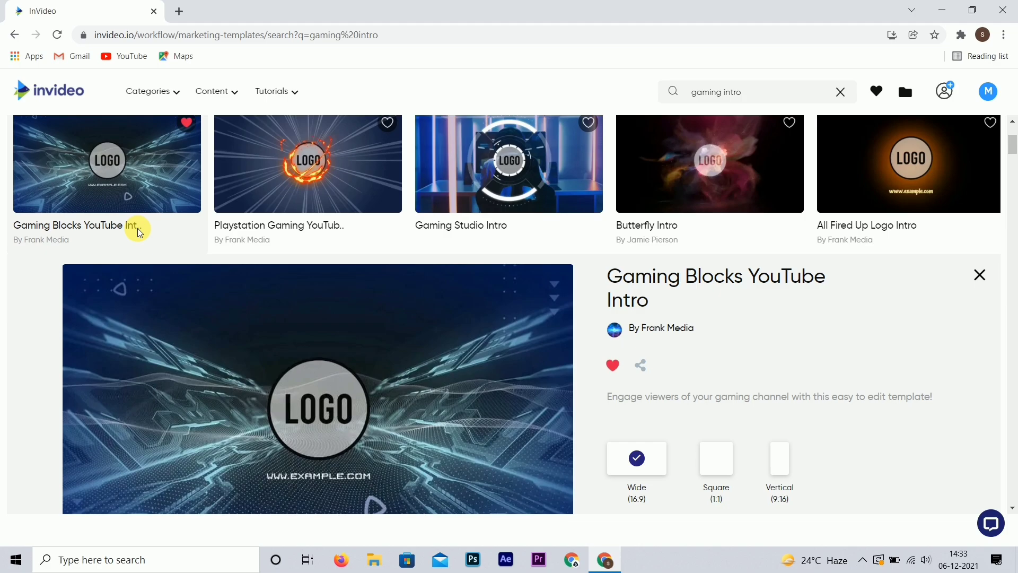
scroll(247, 355, "down", 1)
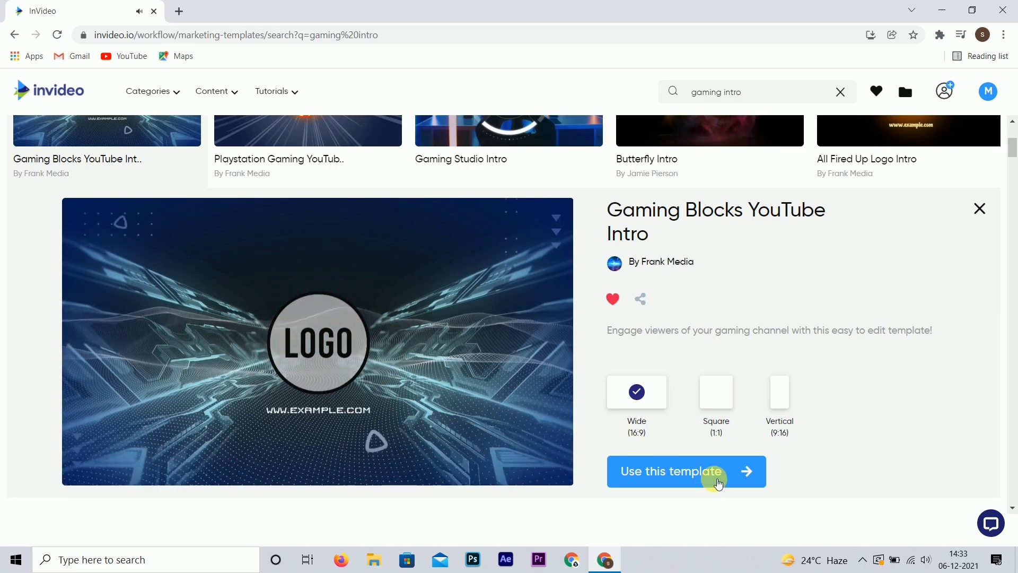
left_click(720, 480)
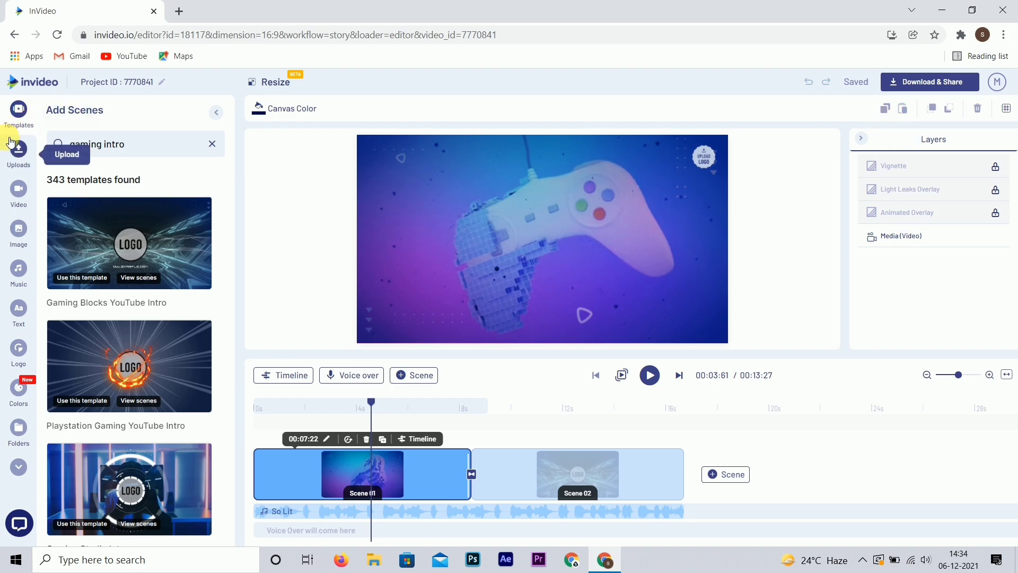
scroll(52, 254, "down", 2)
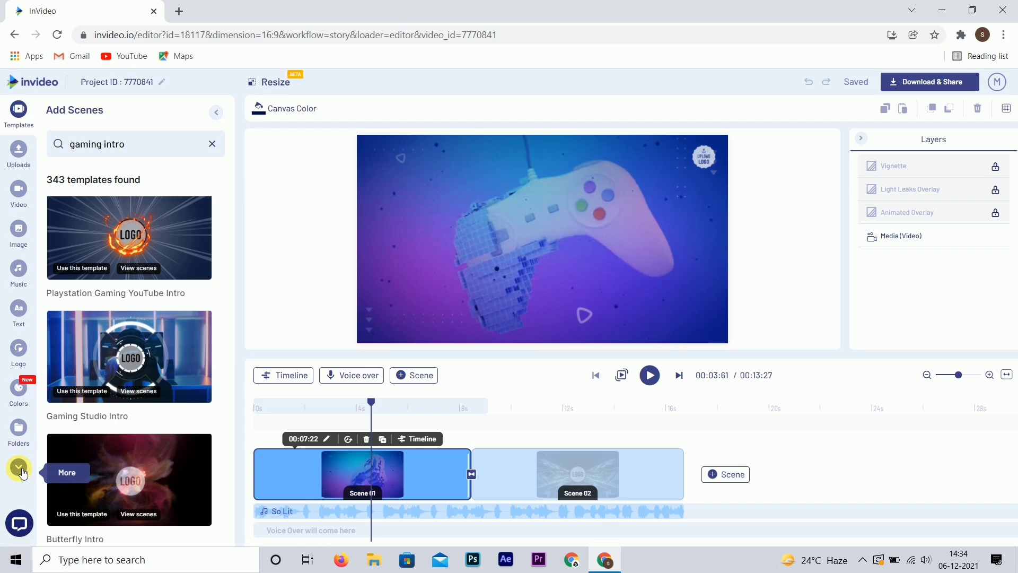
scroll(22, 445, "down", 2)
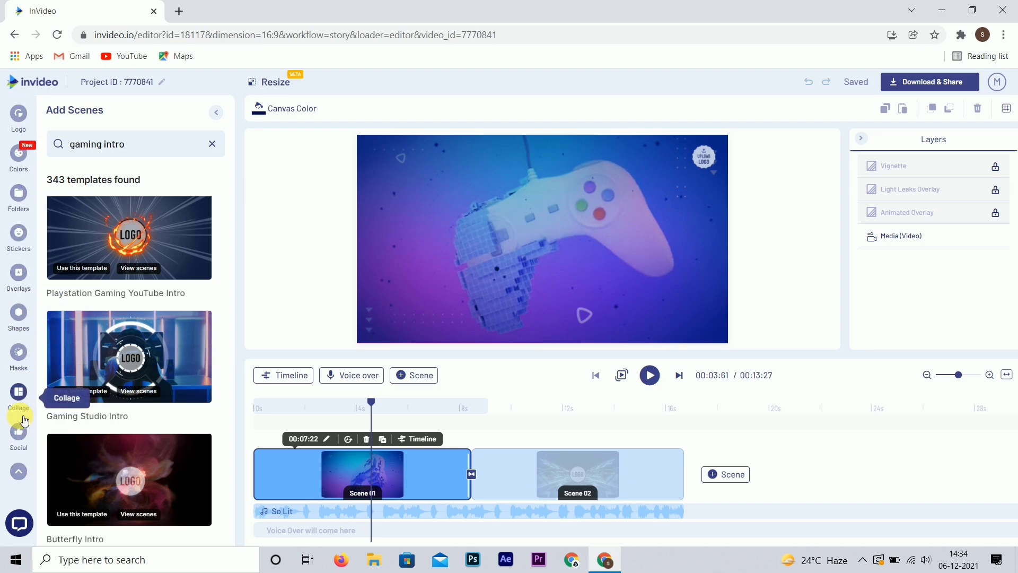
scroll(20, 402, "up", 3)
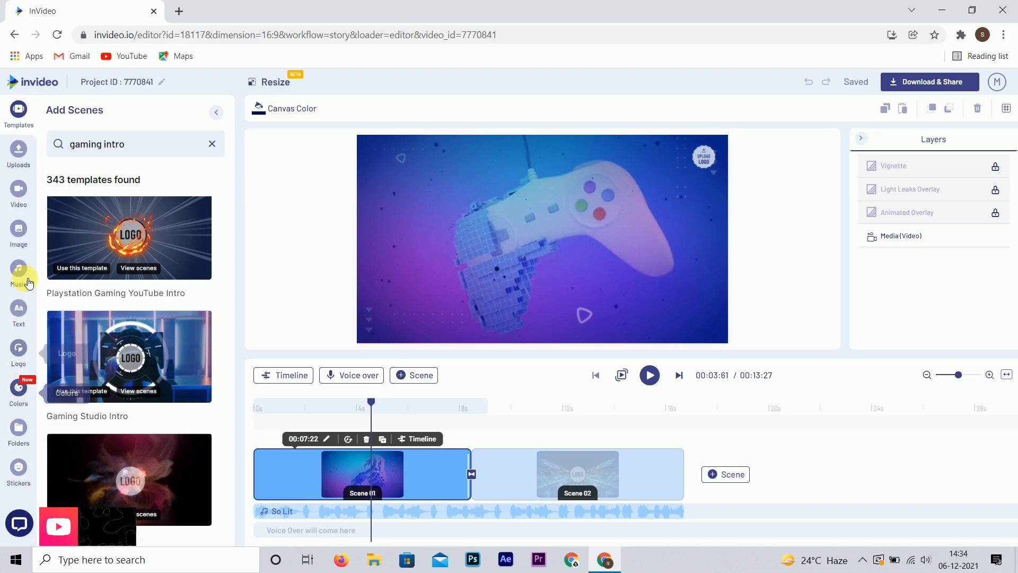
- Browse stock videos and images, then scrub the timeline to about 8 seconds
left_click(28, 194)
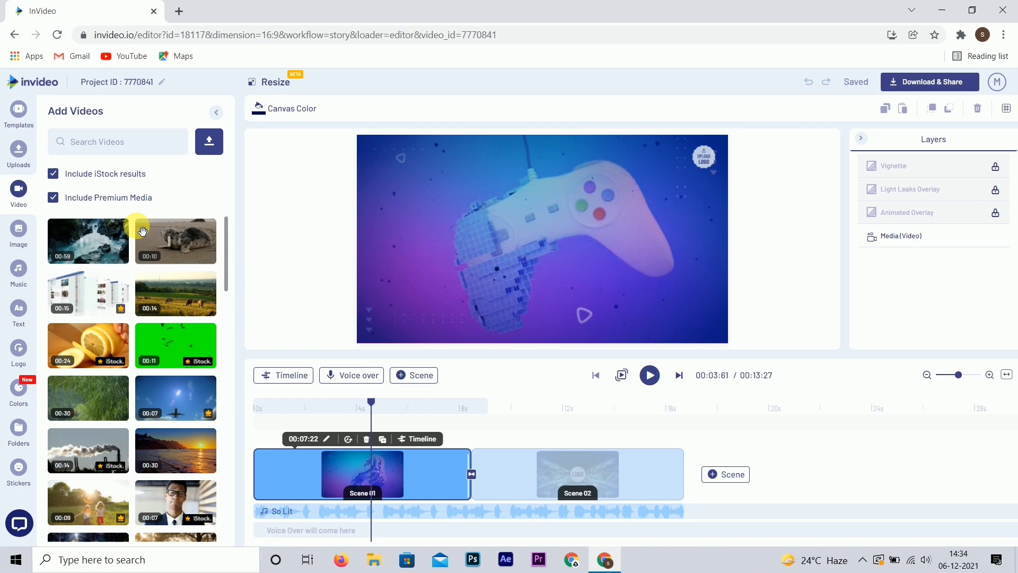
scroll(142, 230, "down", 2)
scroll(141, 230, "down", 1)
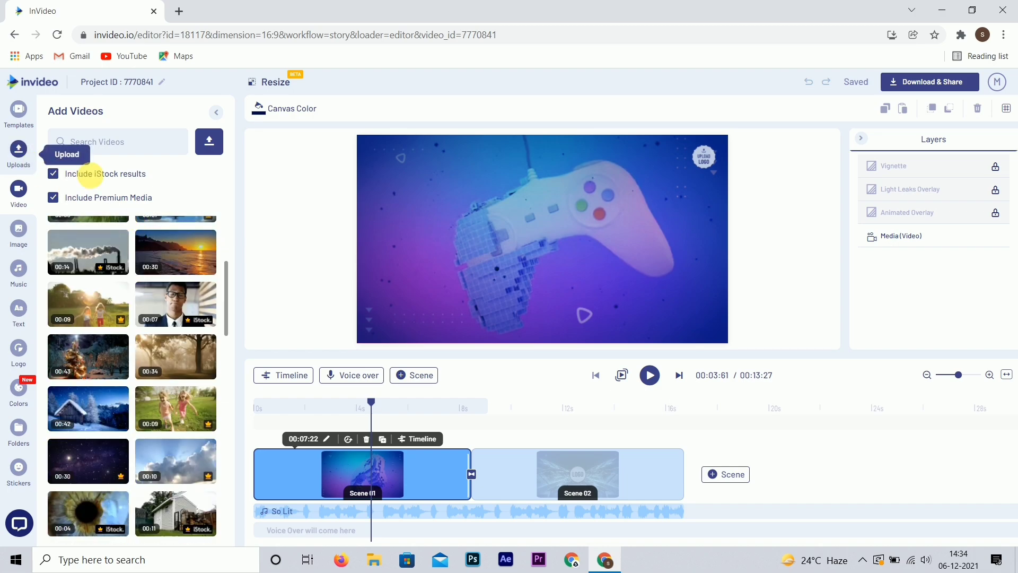
scroll(189, 240, "down", 1)
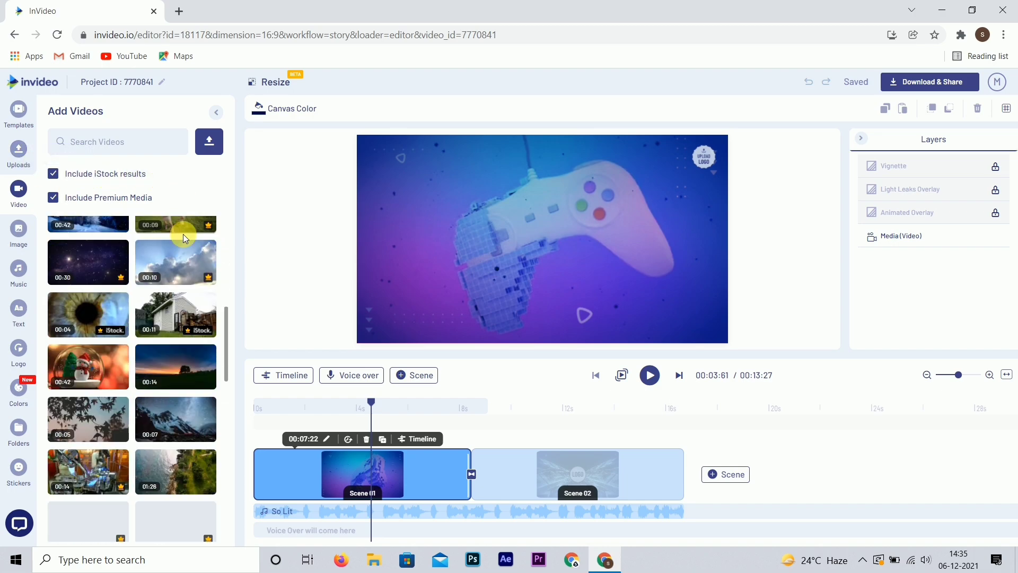
scroll(184, 238, "down", 1)
scroll(183, 237, "up", 3)
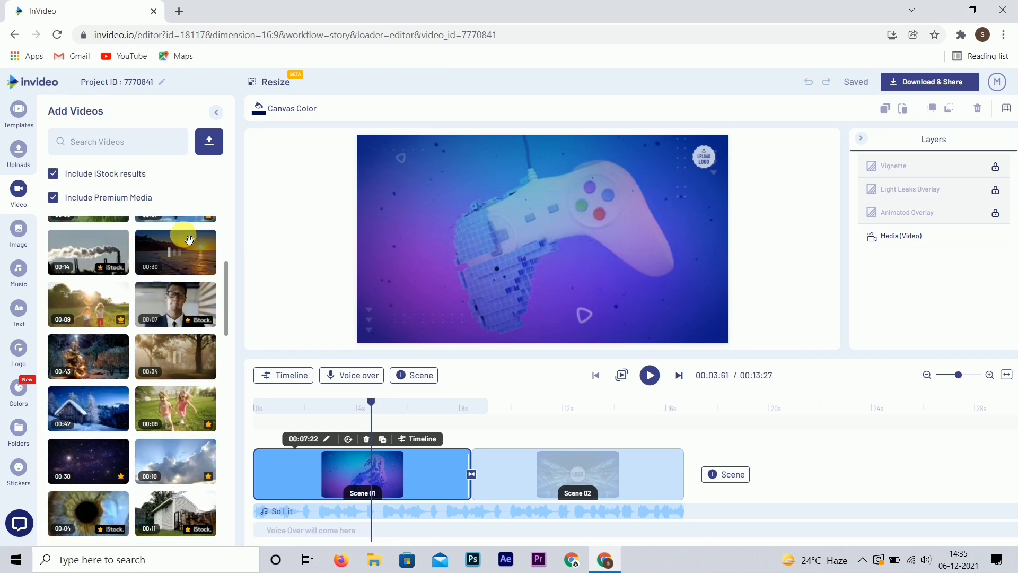
left_click(19, 232)
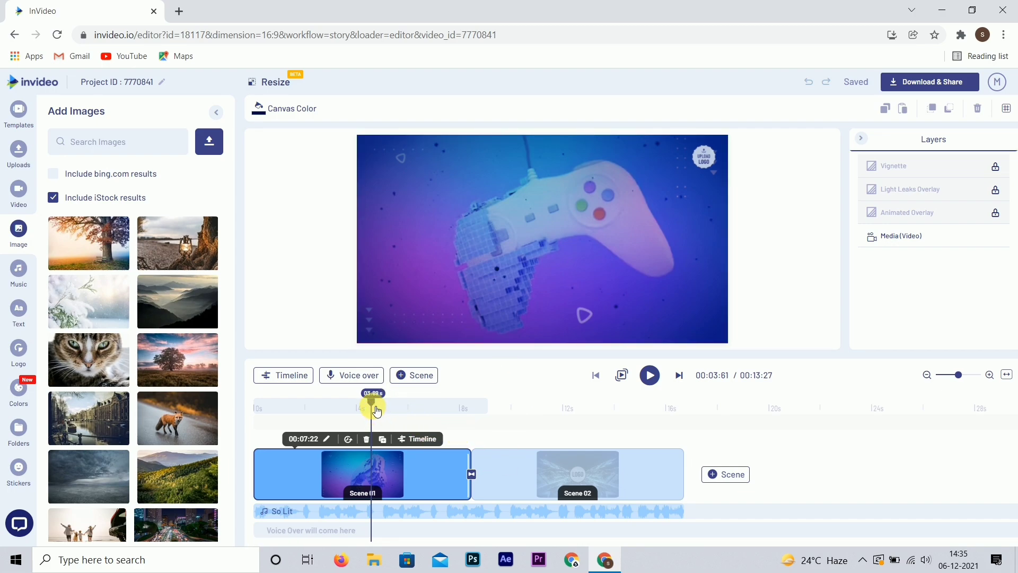
left_click_drag(374, 405, 527, 435)
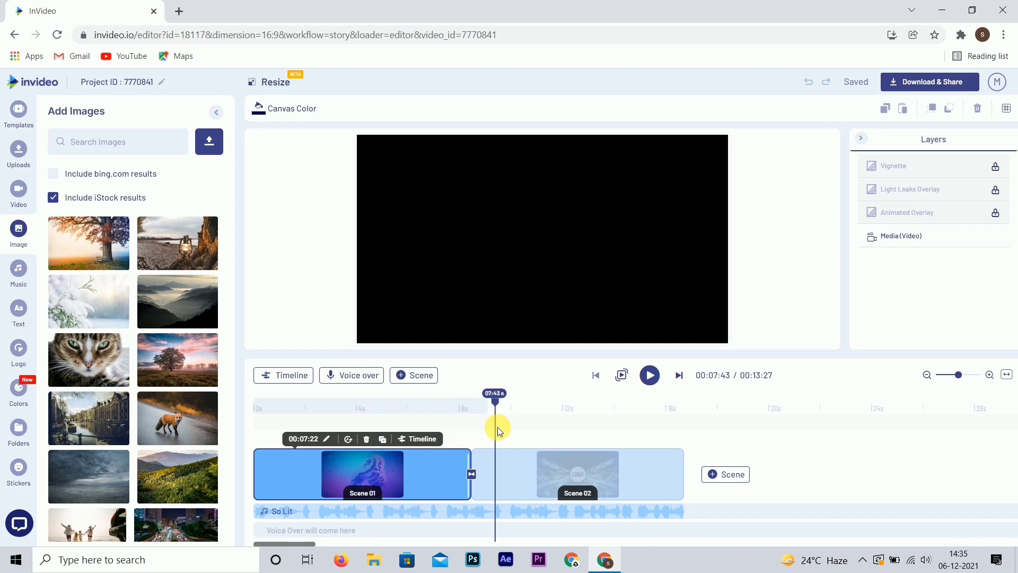
- Upload the 'mrgraphiz logo' file into scene 2's logo placeholder
left_click(549, 457)
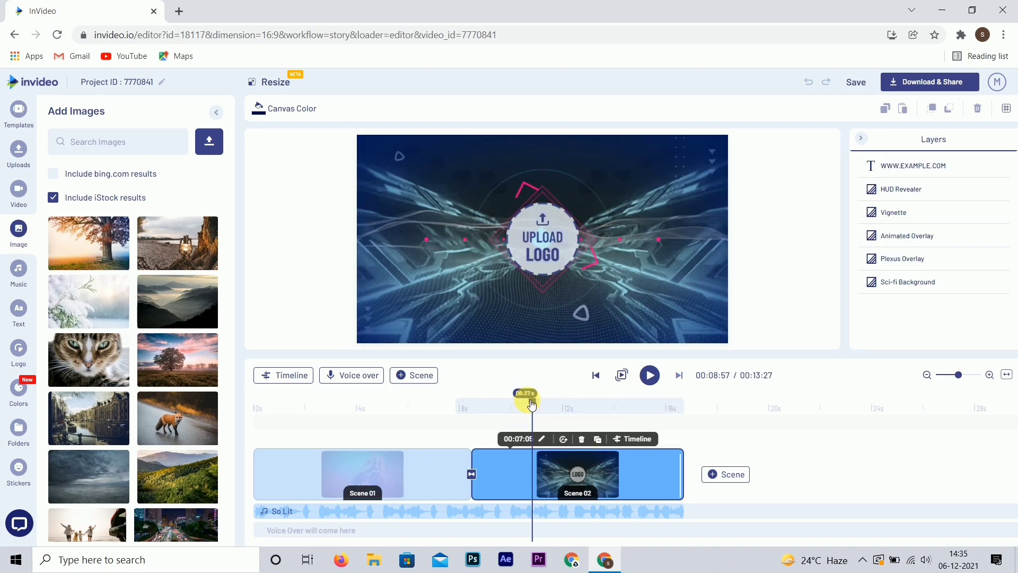
left_click_drag(527, 398, 575, 407)
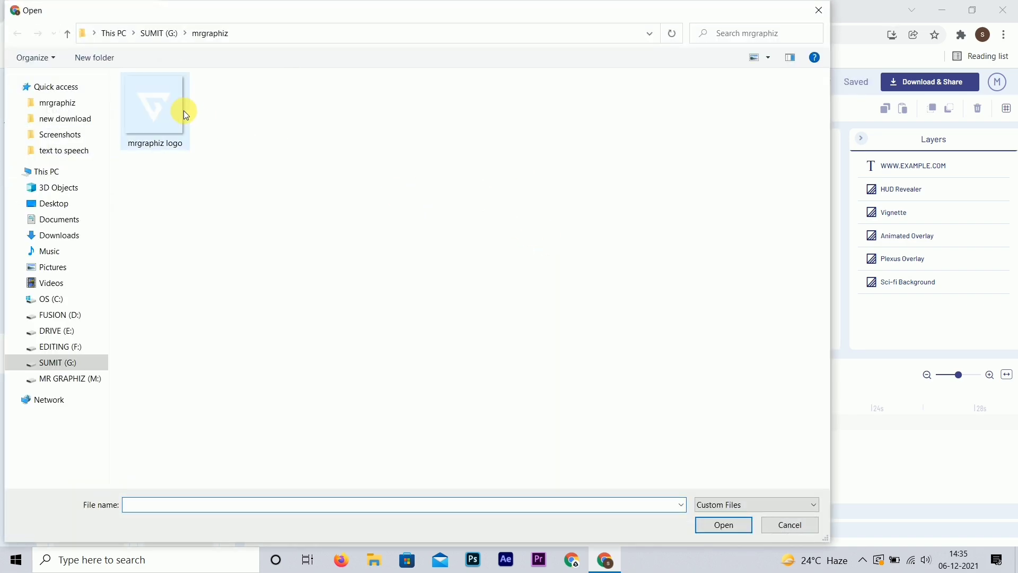
left_click(169, 105)
left_click(724, 524)
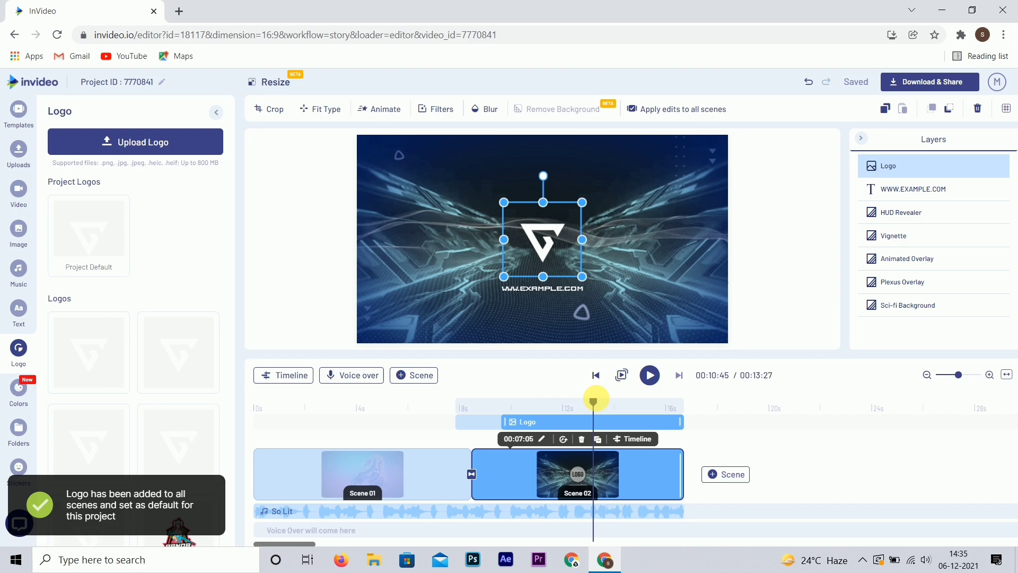
left_click(555, 406)
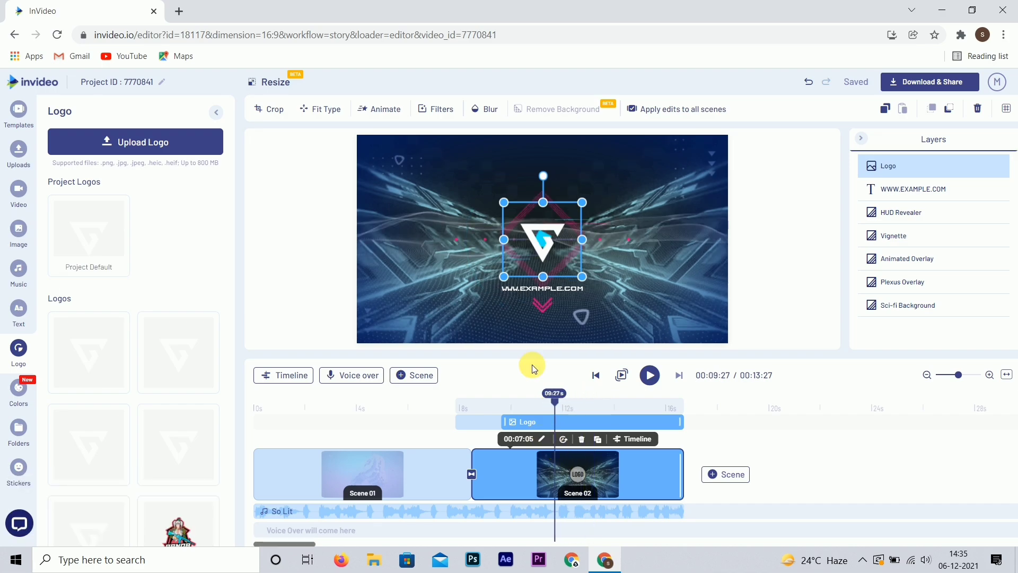
left_click(557, 293)
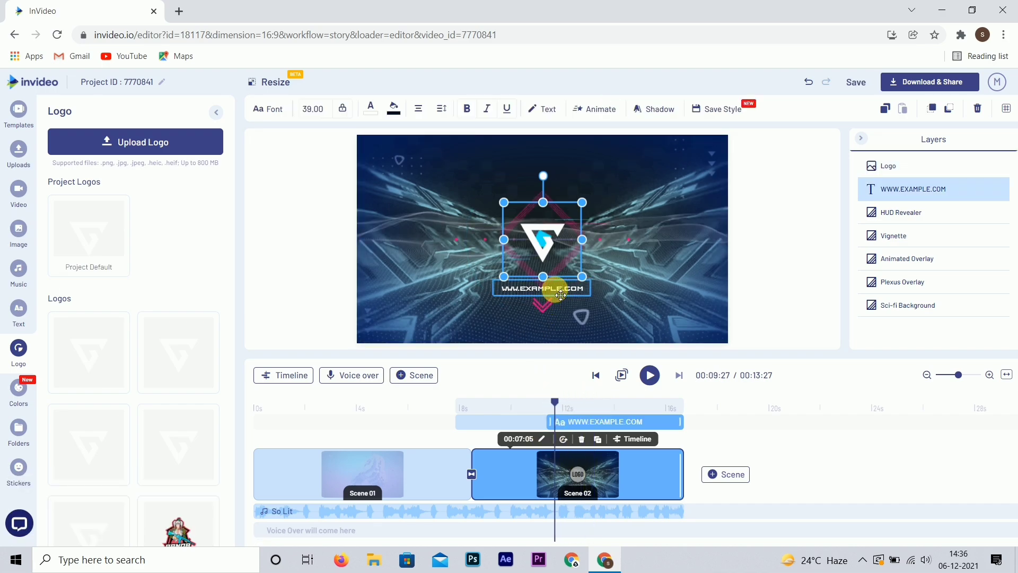
left_click(547, 112)
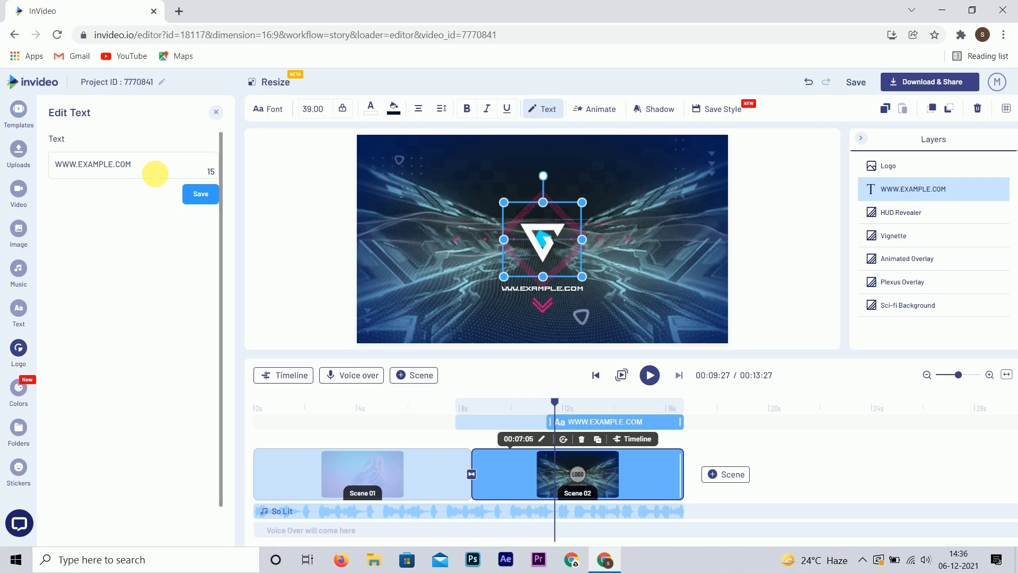
left_click_drag(157, 164, 68, 163)
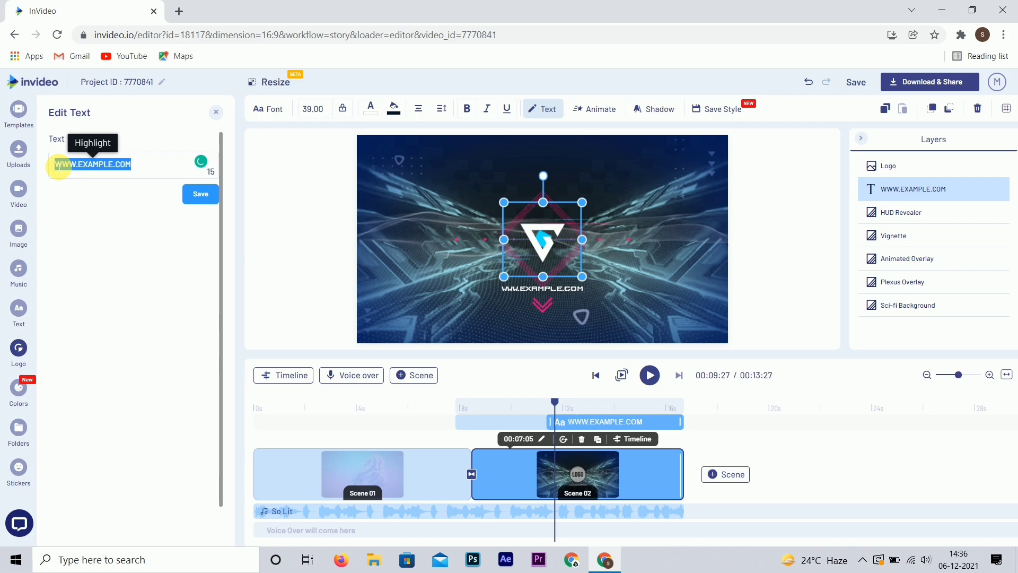
key("BackSpace")
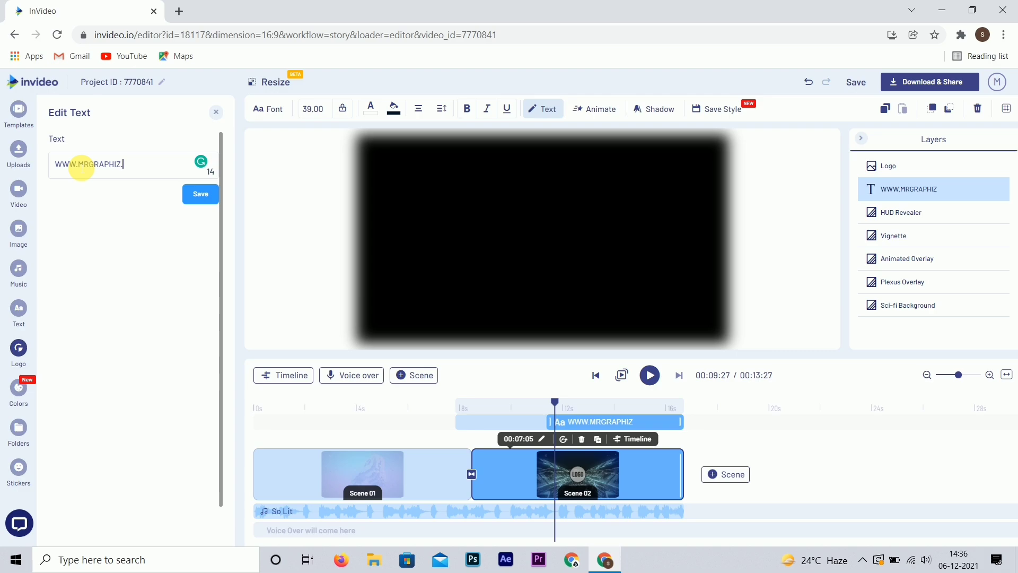
type(".COM")
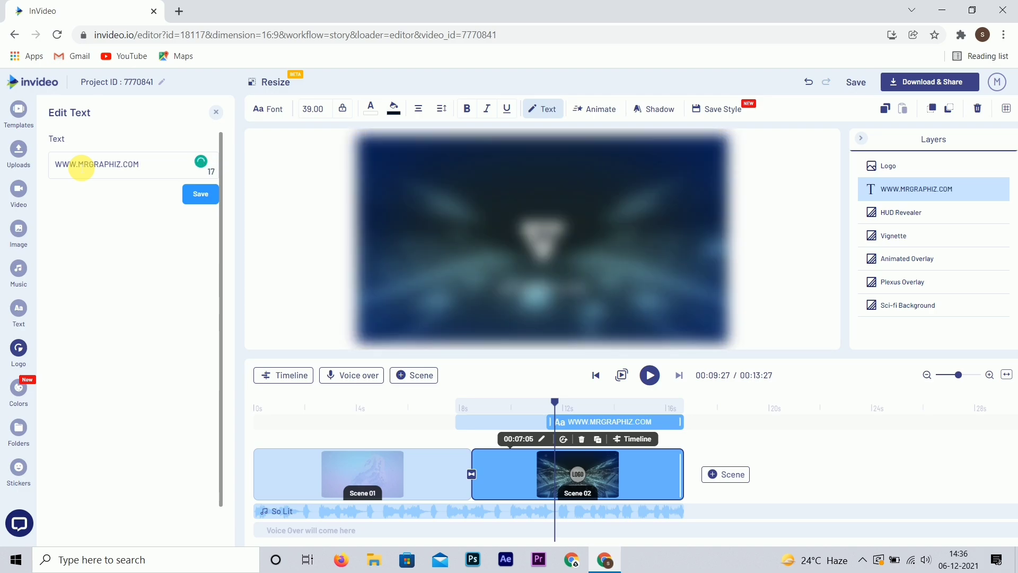
left_click(209, 195)
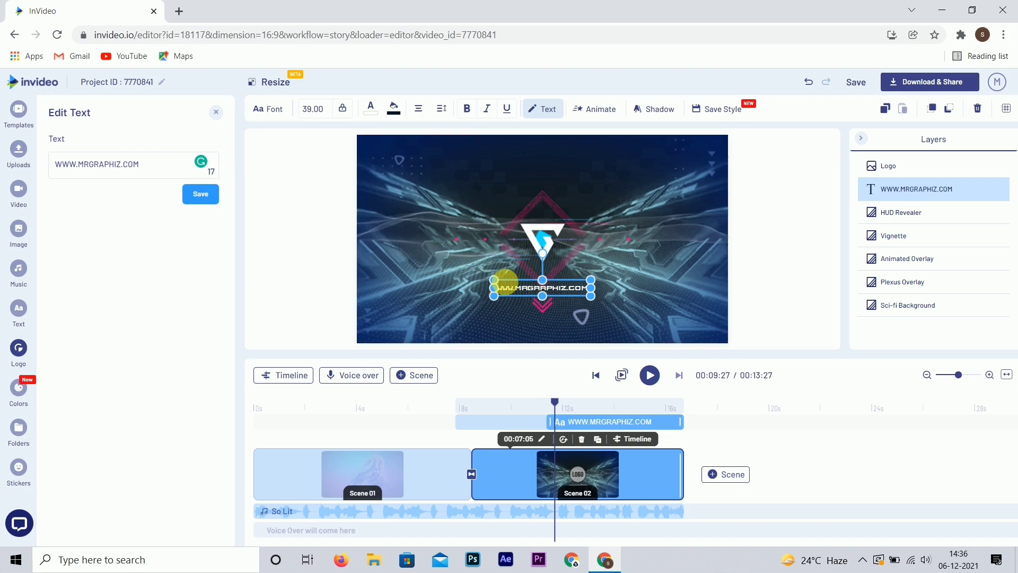
left_click(322, 110)
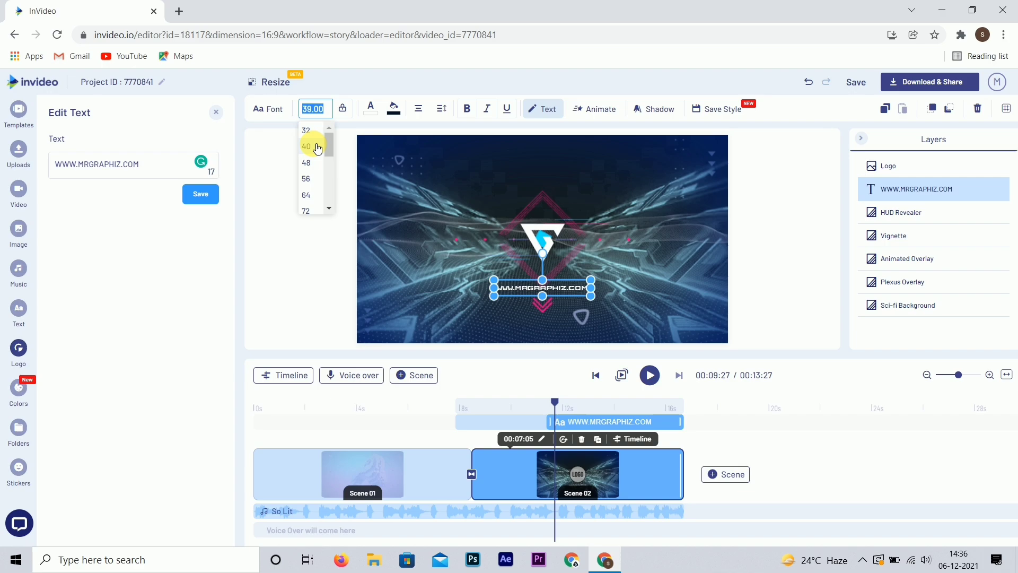
left_click(312, 147)
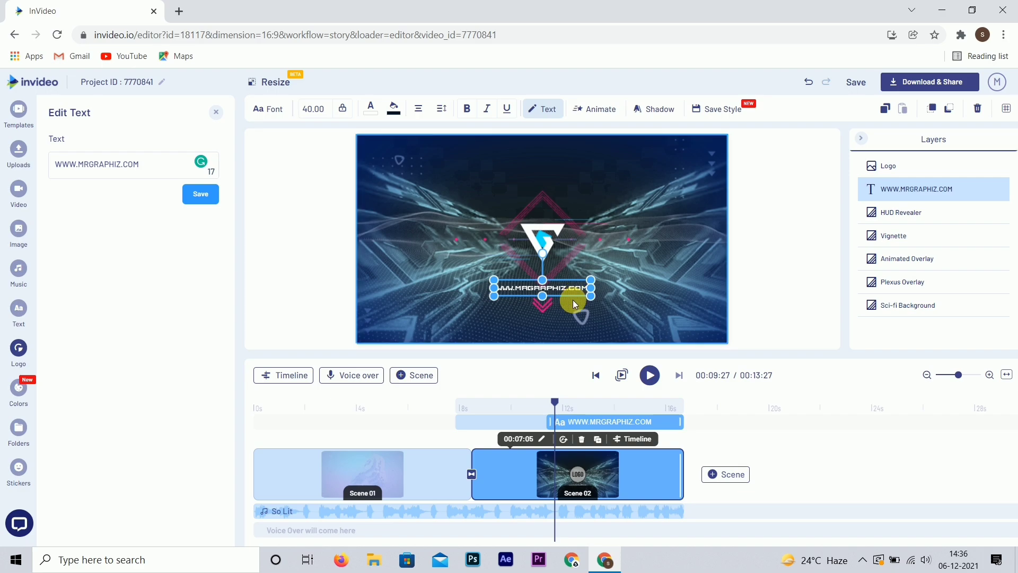
- Set the address text font to Almarai Extra Bold and rewind the preview
left_click(270, 112)
scroll(146, 270, "down", 1)
scroll(146, 271, "down", 2)
scroll(146, 270, "up", 3)
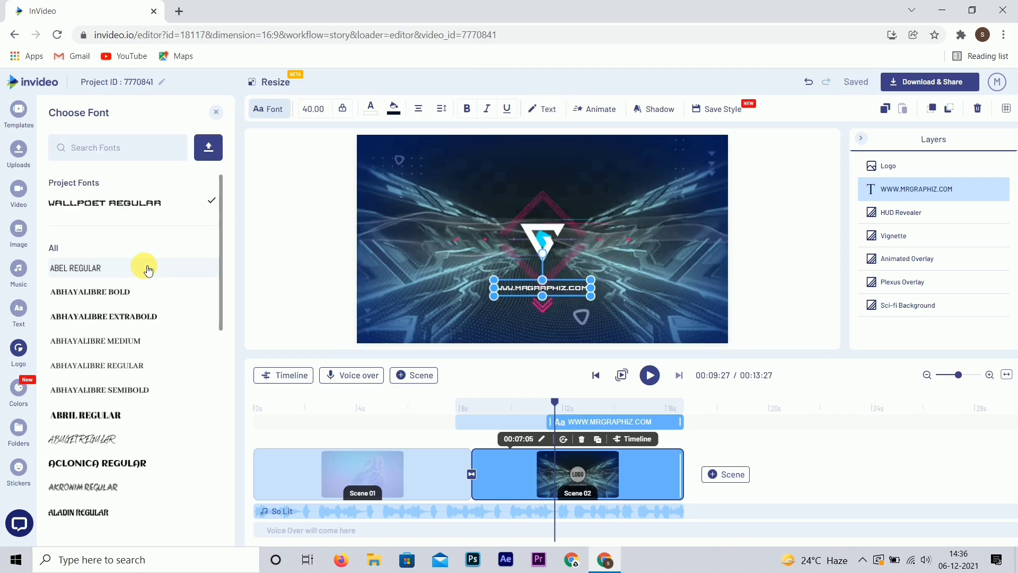
scroll(146, 268, "down", 3)
scroll(144, 267, "down", 2)
scroll(144, 267, "down", 2)
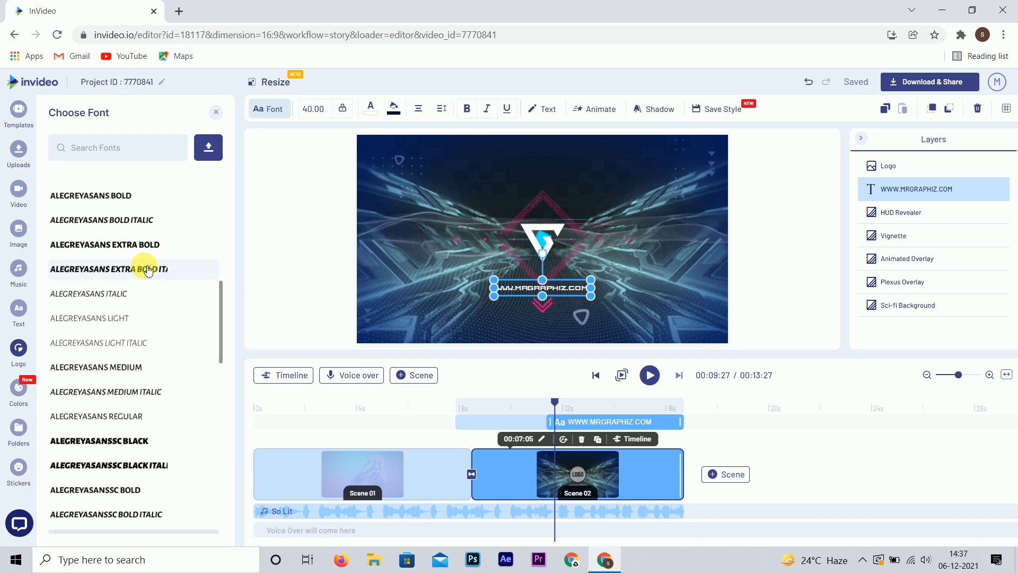
scroll(146, 272, "down", 3)
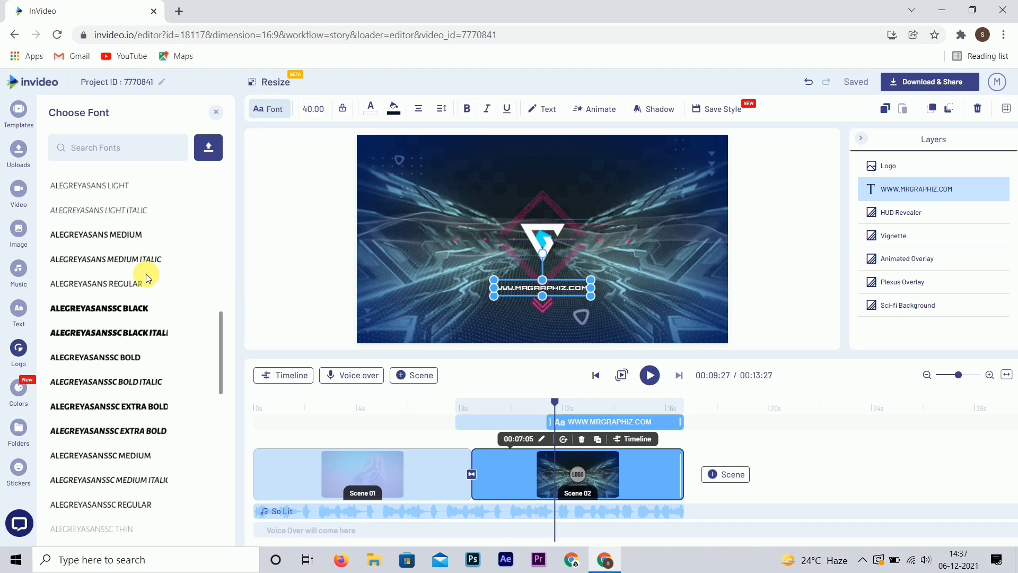
scroll(164, 307, "down", 2)
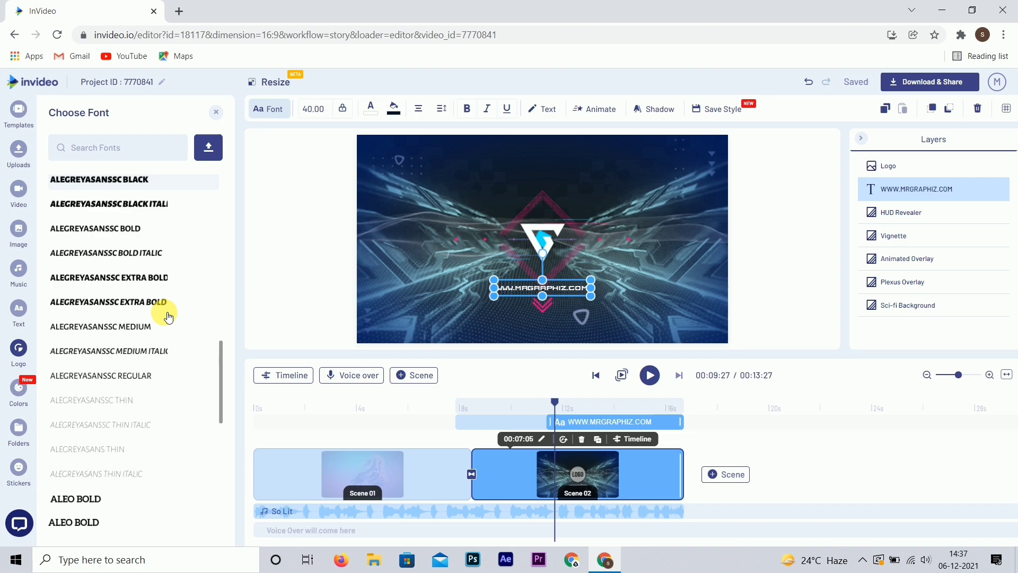
scroll(167, 316, "down", 1)
scroll(165, 314, "down", 3)
scroll(164, 314, "down", 2)
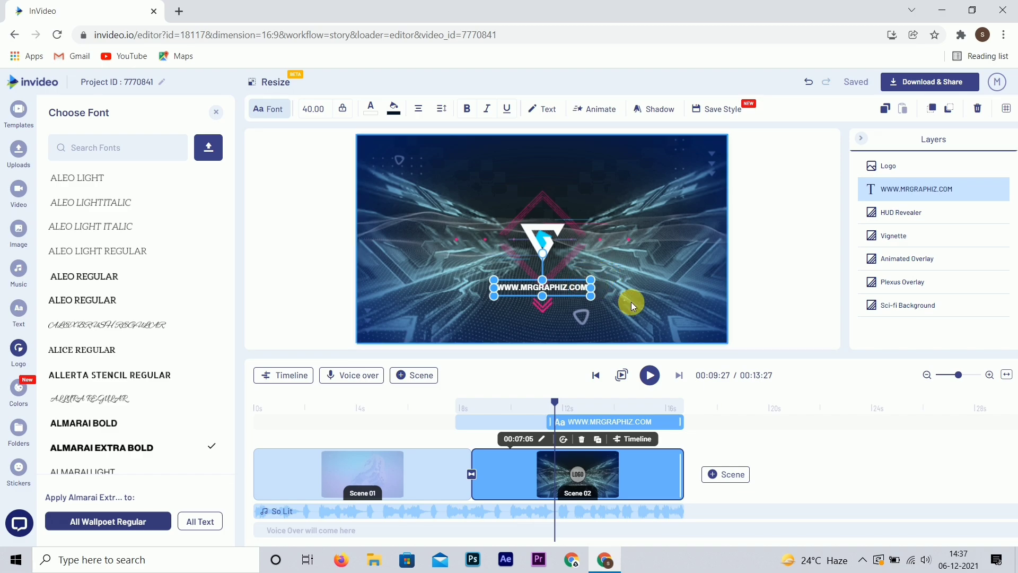
left_click_drag(555, 402, 254, 396)
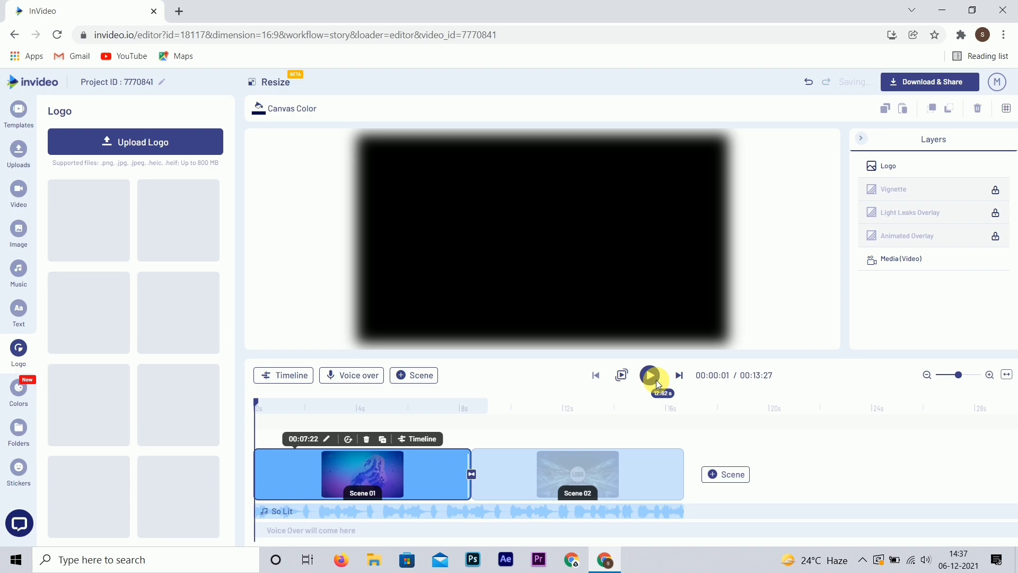
- Play the full intro preview, then select Scene 02
left_click(651, 376)
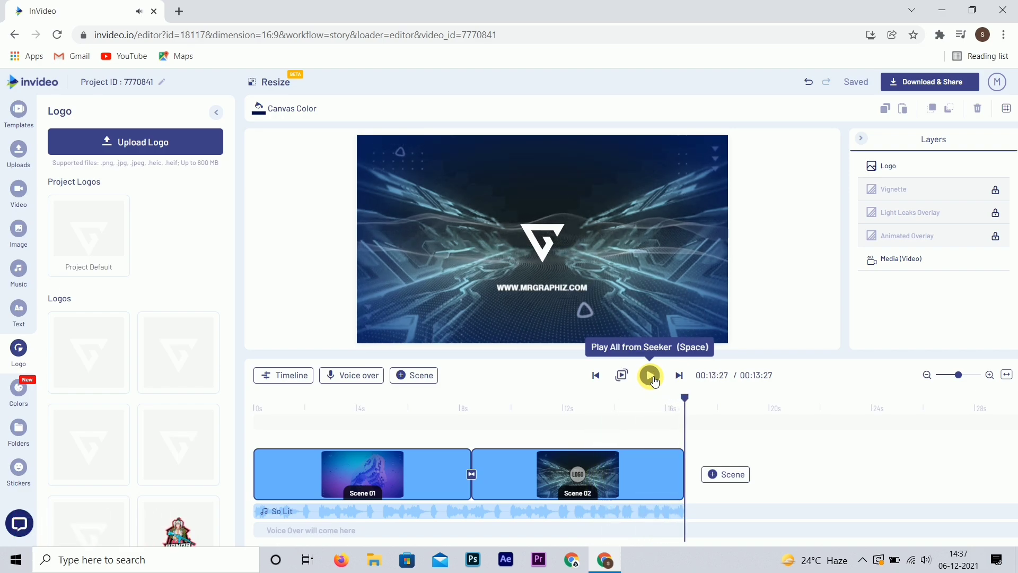
mouse_move(556, 511)
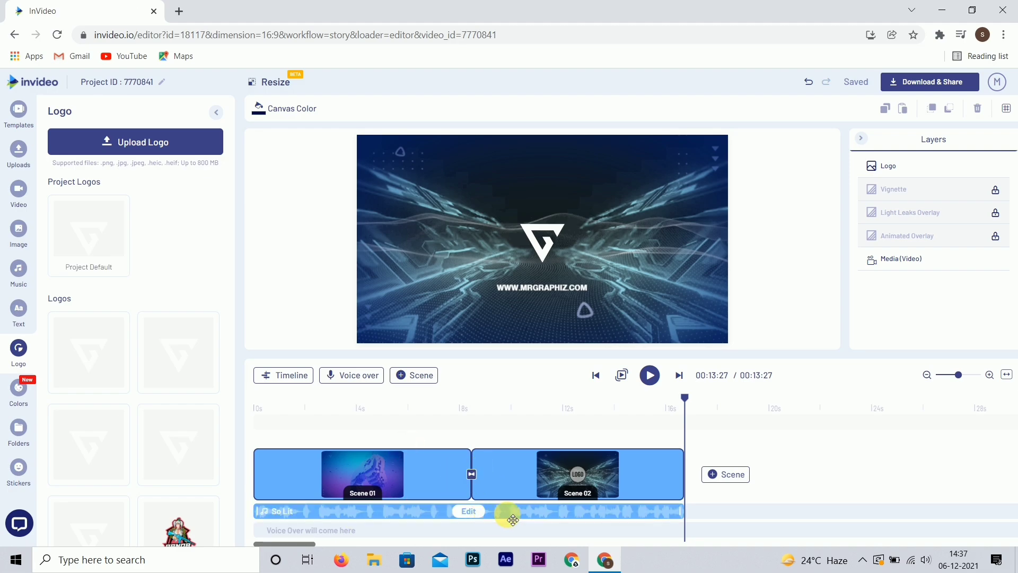
left_click(554, 511)
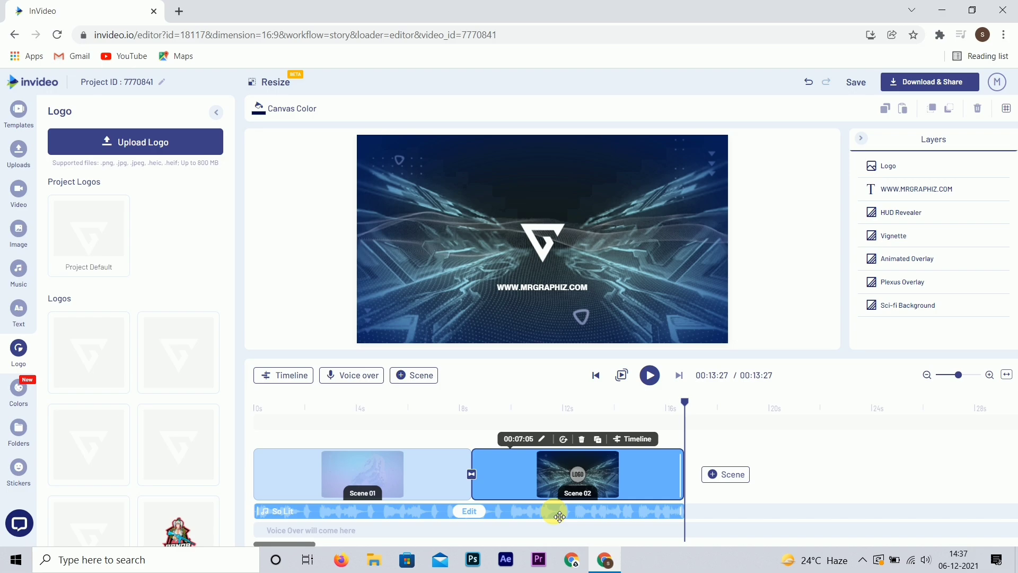
- Swap the background music for the 'Video Game Intro Logo Reveal' sound effect
left_click(18, 269)
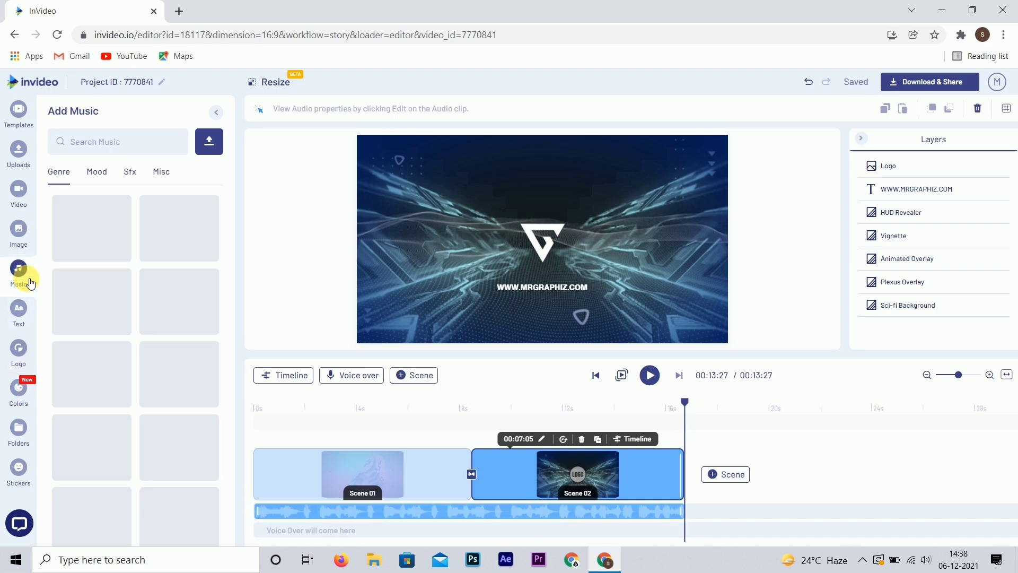
left_click(129, 173)
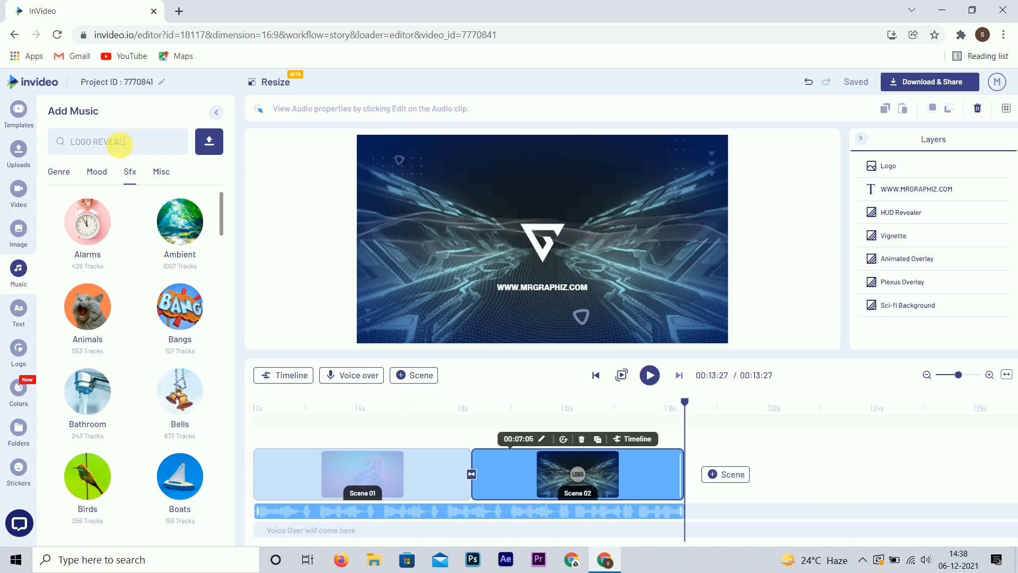
key("Return")
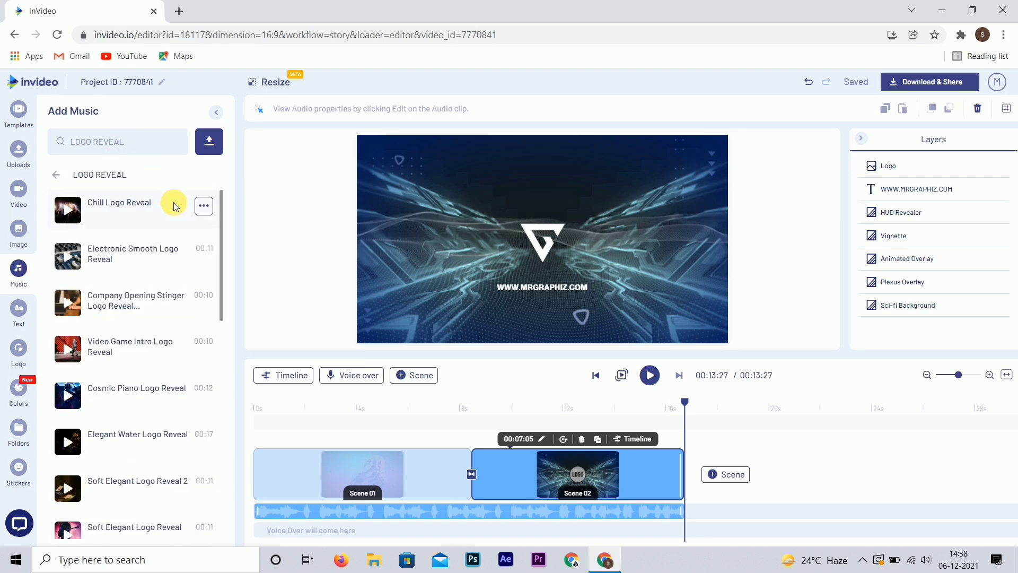
scroll(167, 213, "down", 1)
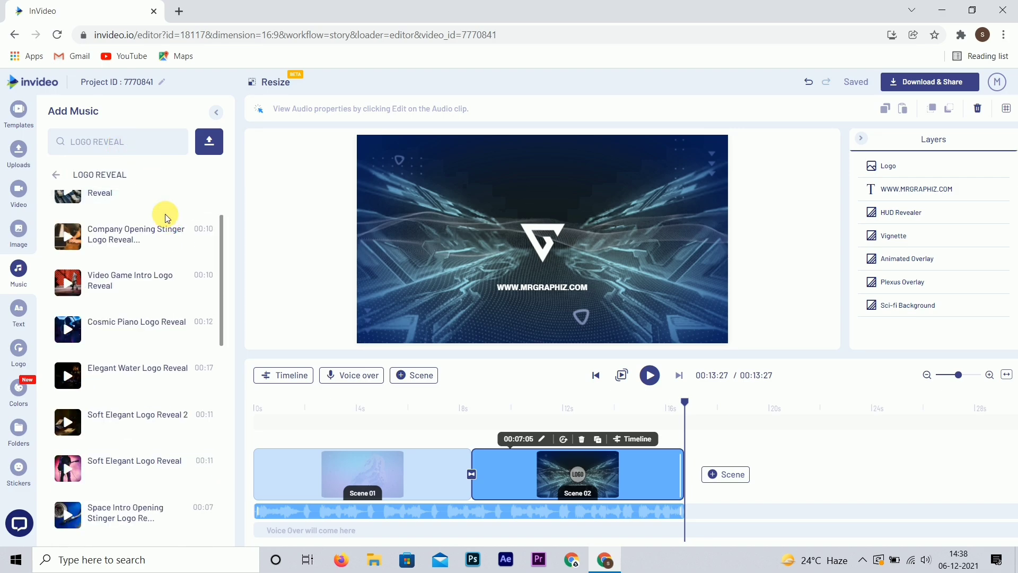
scroll(165, 217, "down", 1)
scroll(165, 218, "down", 1)
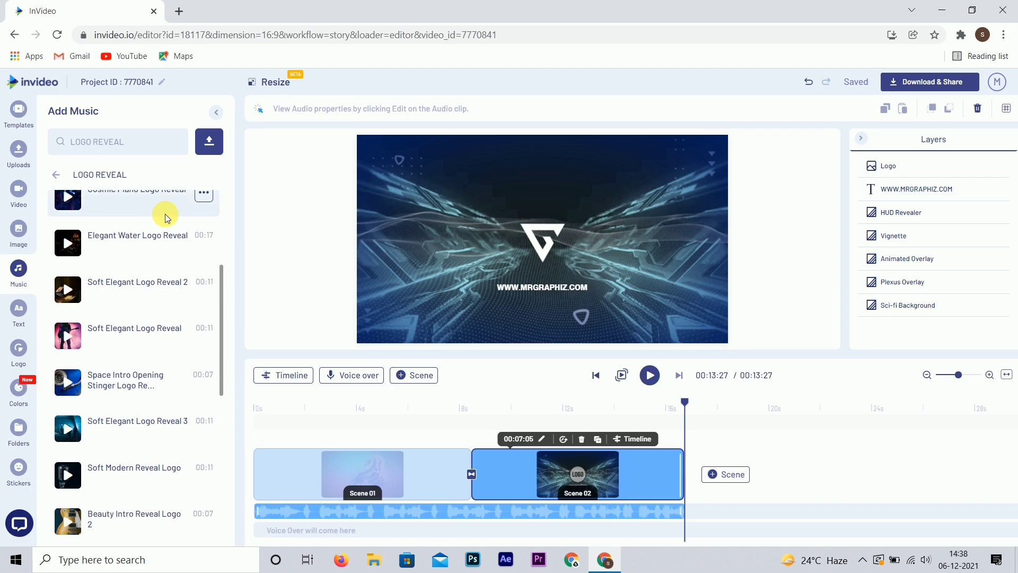
scroll(165, 217, "up", 3)
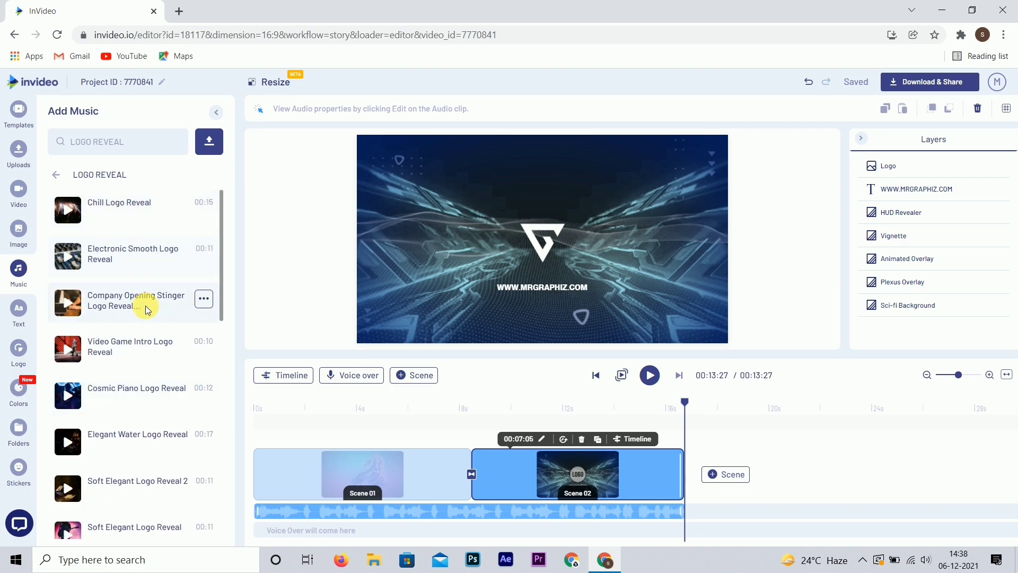
mouse_move(131, 347)
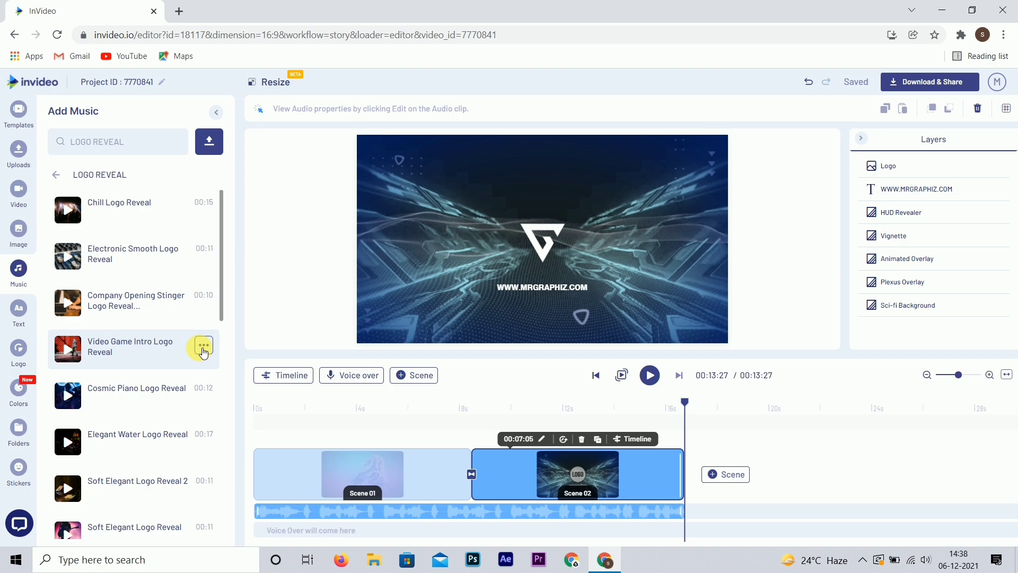
left_click(204, 349)
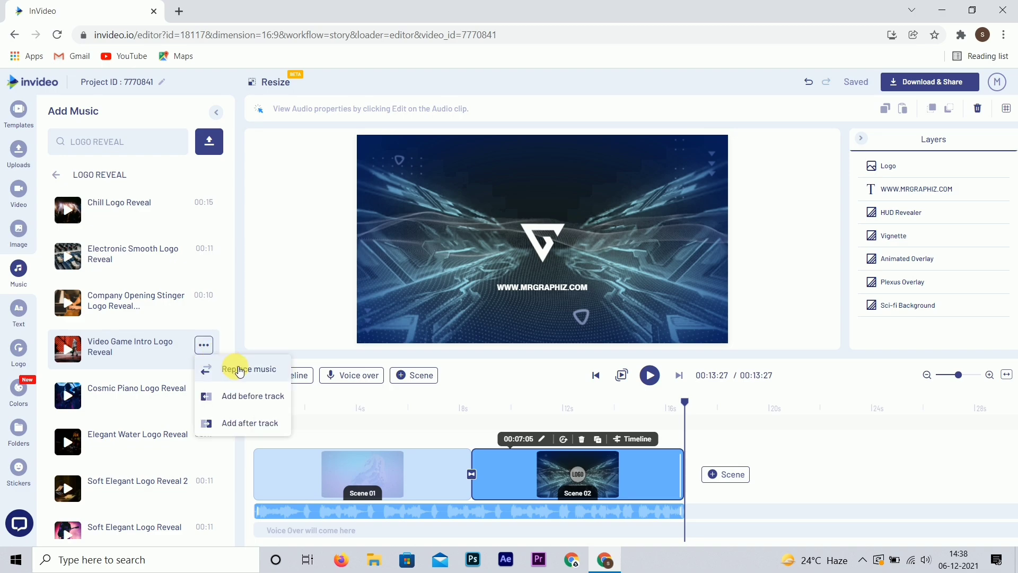
left_click(240, 371)
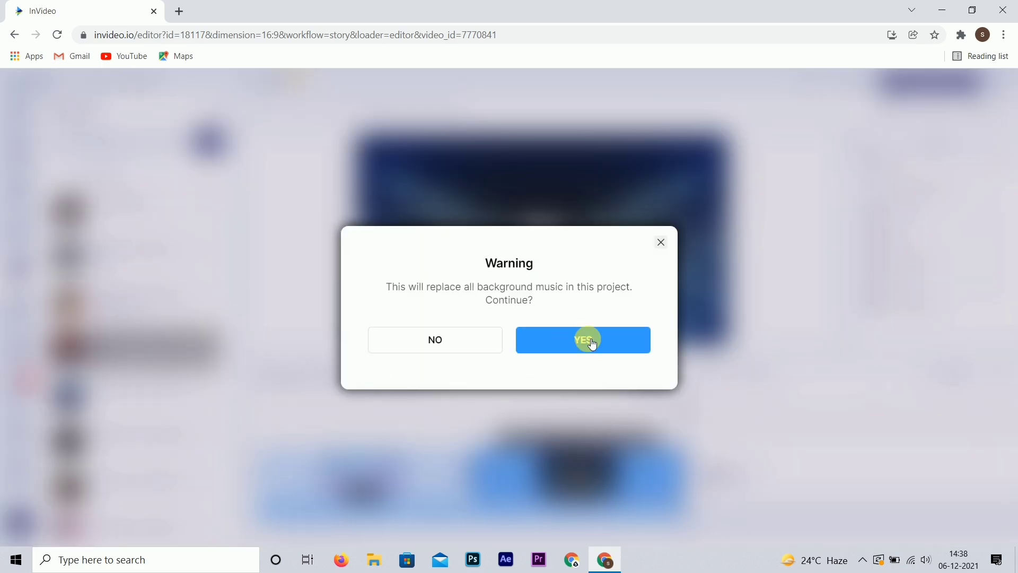
left_click(587, 339)
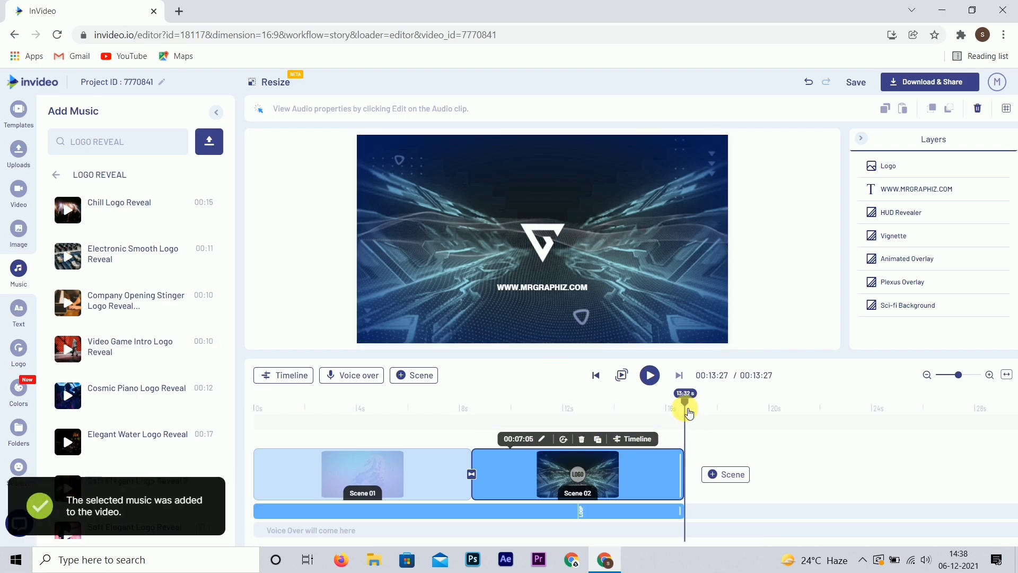
- Export the gaming intro at 1080p and confirm leaving the editor
left_click_drag(689, 407, 556, 406)
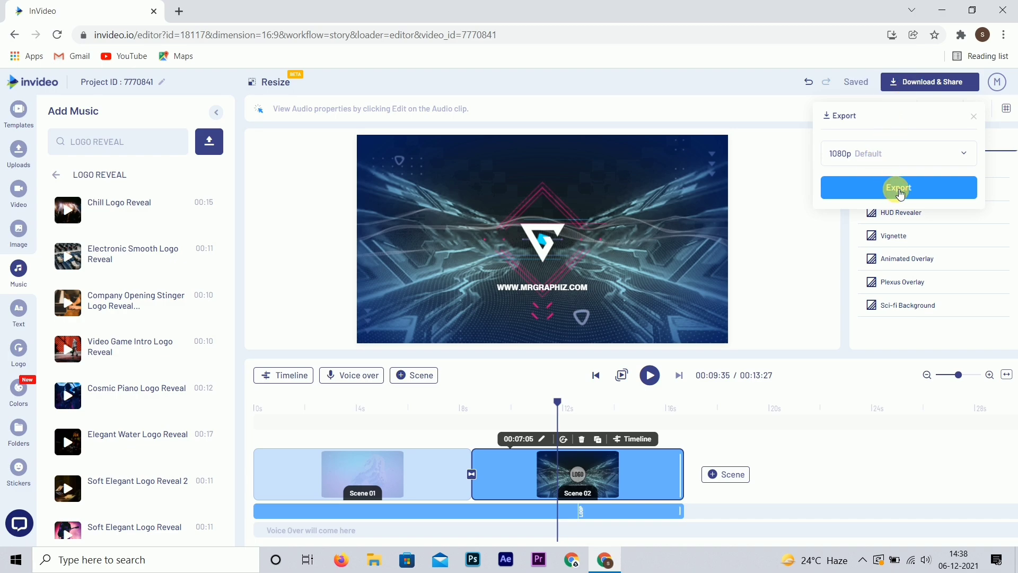
left_click(899, 190)
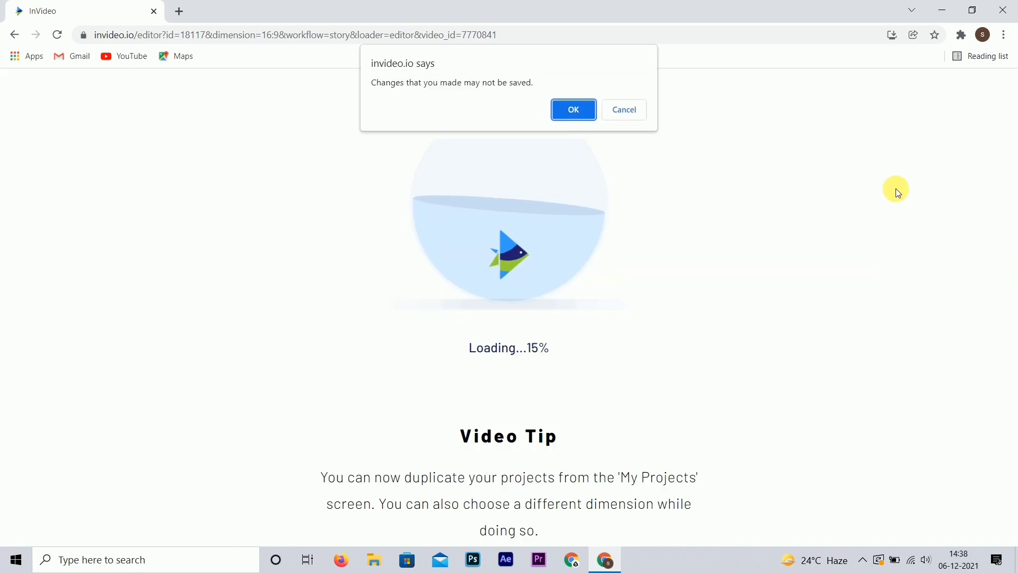
left_click(581, 109)
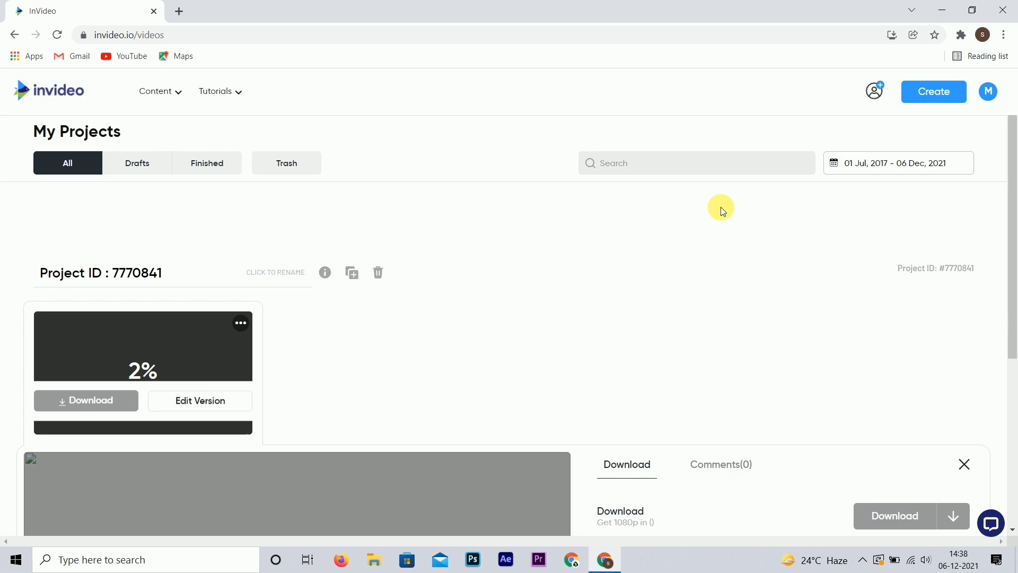
scroll(485, 296, "down", 3)
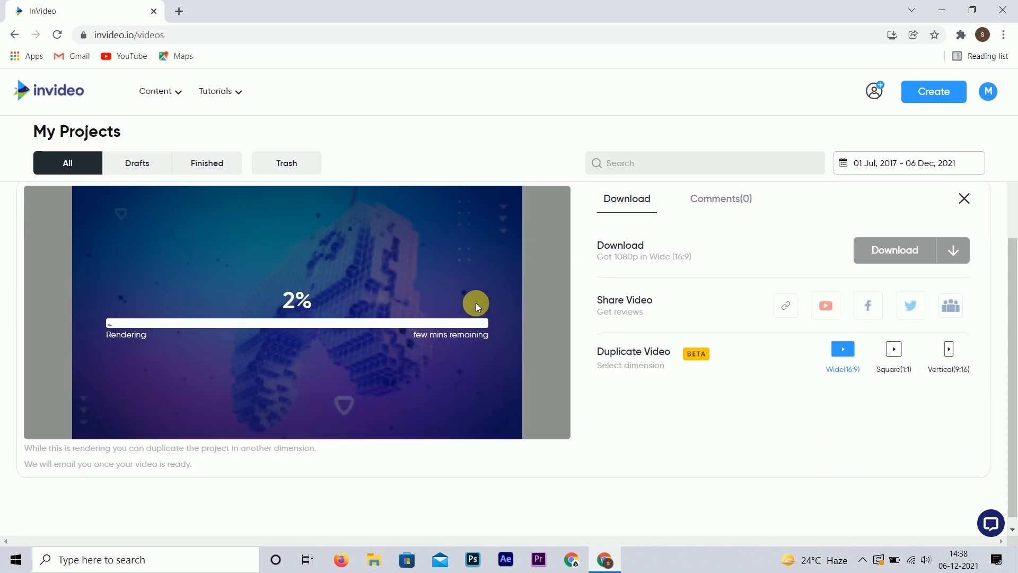
scroll(476, 302, "up", 1)
scroll(323, 349, "down", 1)
scroll(457, 375, "up", 1)
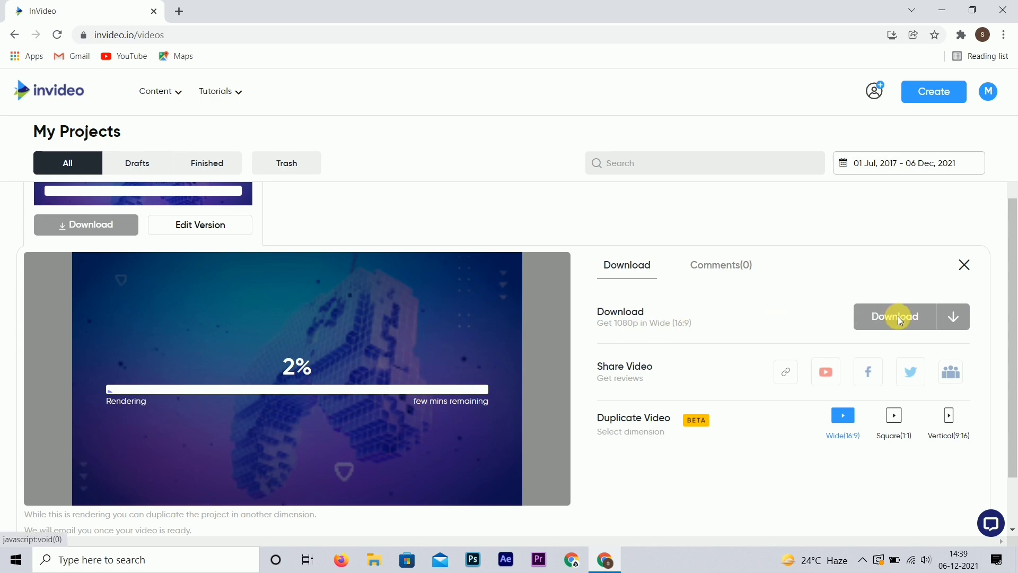
scroll(898, 317, "down", 1)
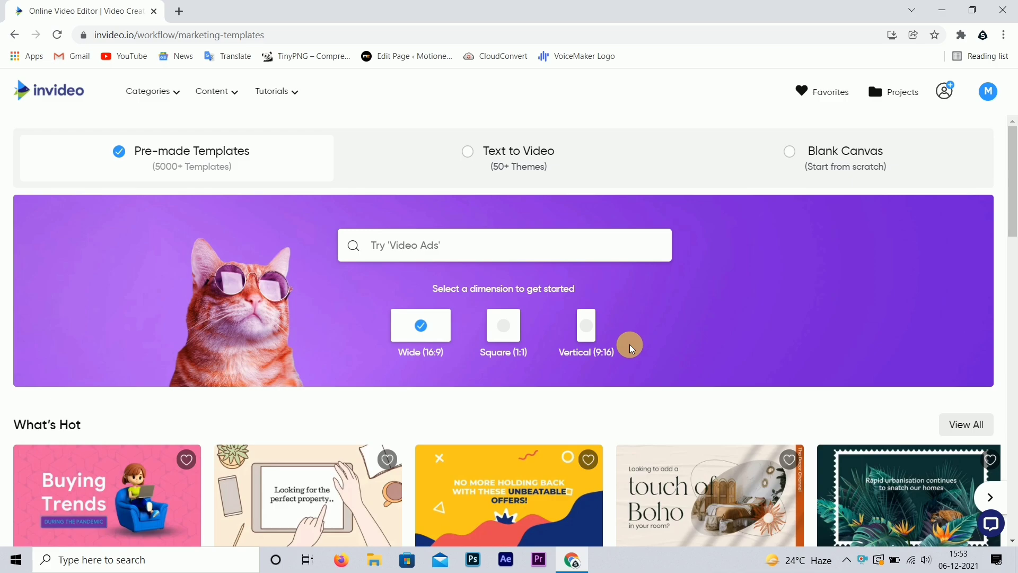
- Search the outro templates and create a video from the purple grid Futuristic Gaming YouTube Outro
left_click(465, 239)
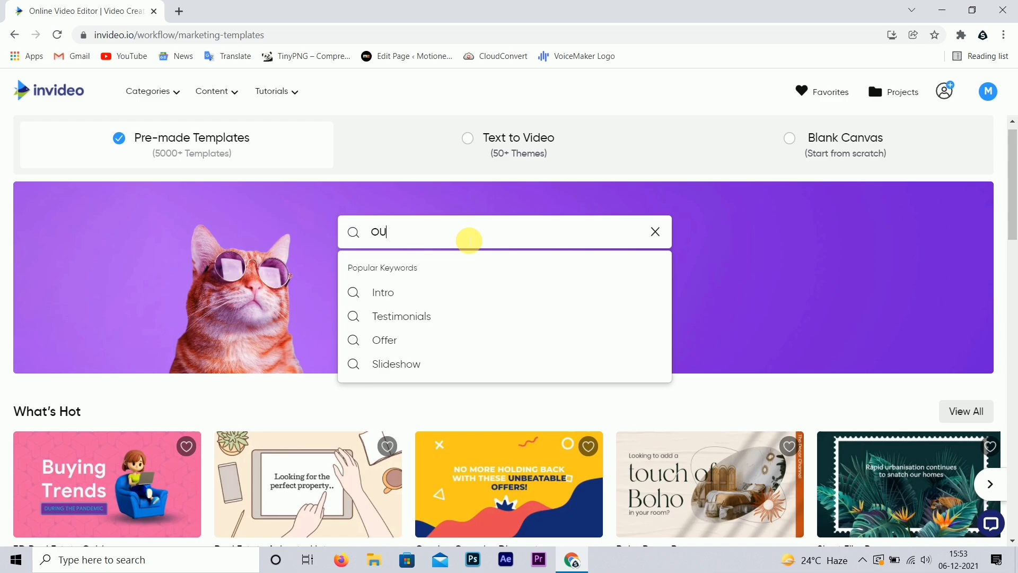
type("O")
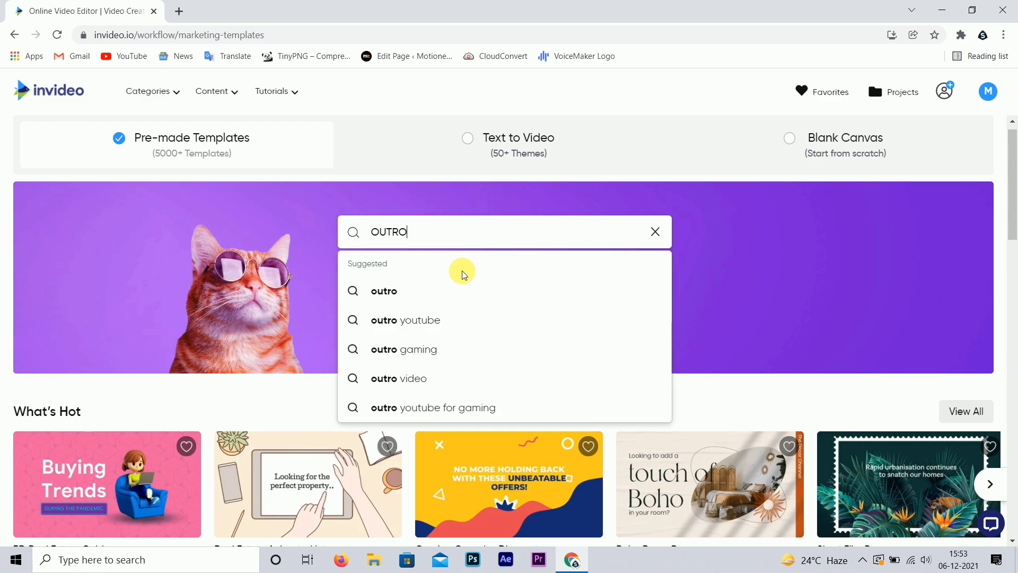
left_click(466, 295)
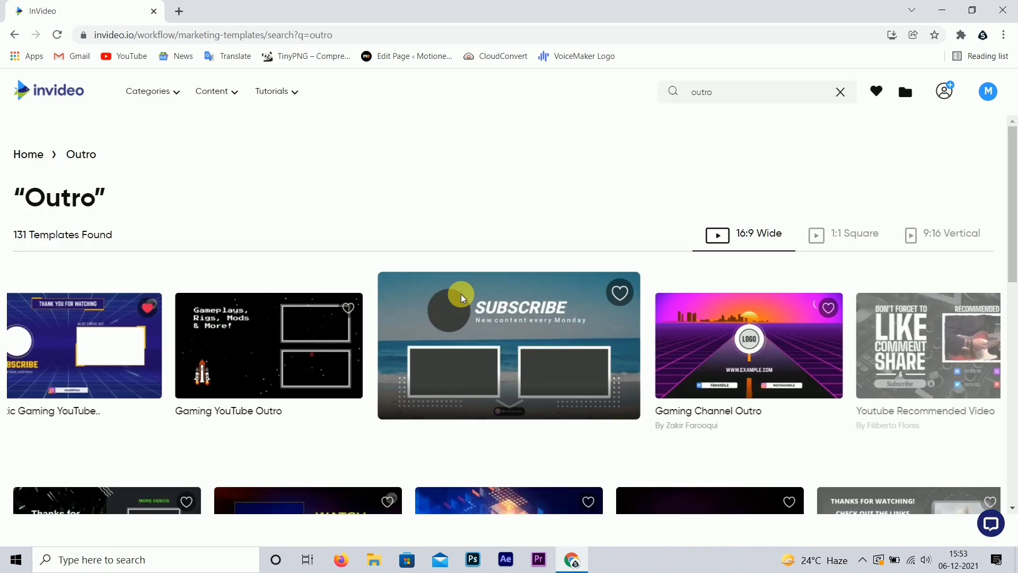
scroll(382, 365, "down", 2)
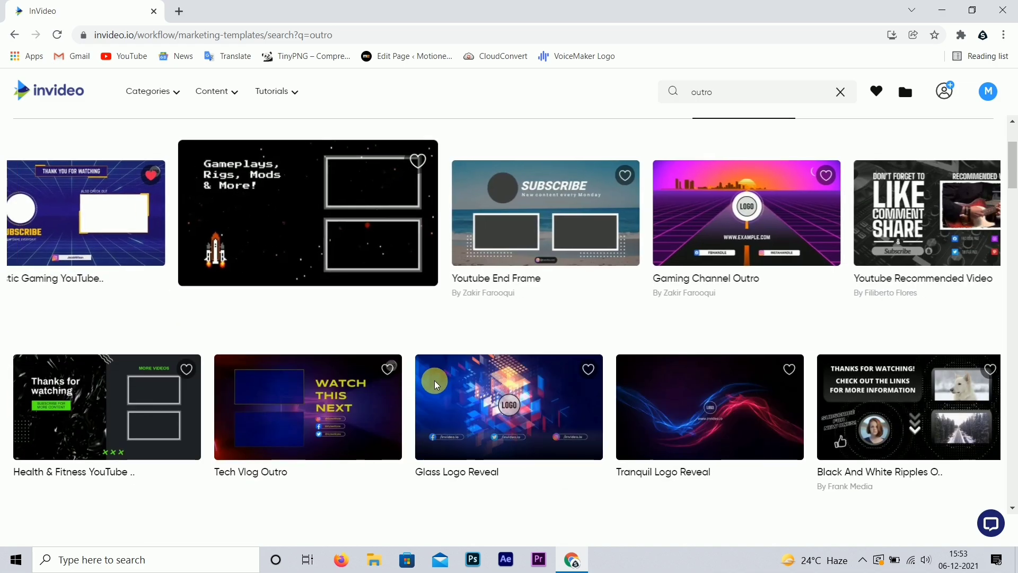
scroll(333, 384, "down", 2)
scroll(445, 369, "up", 2)
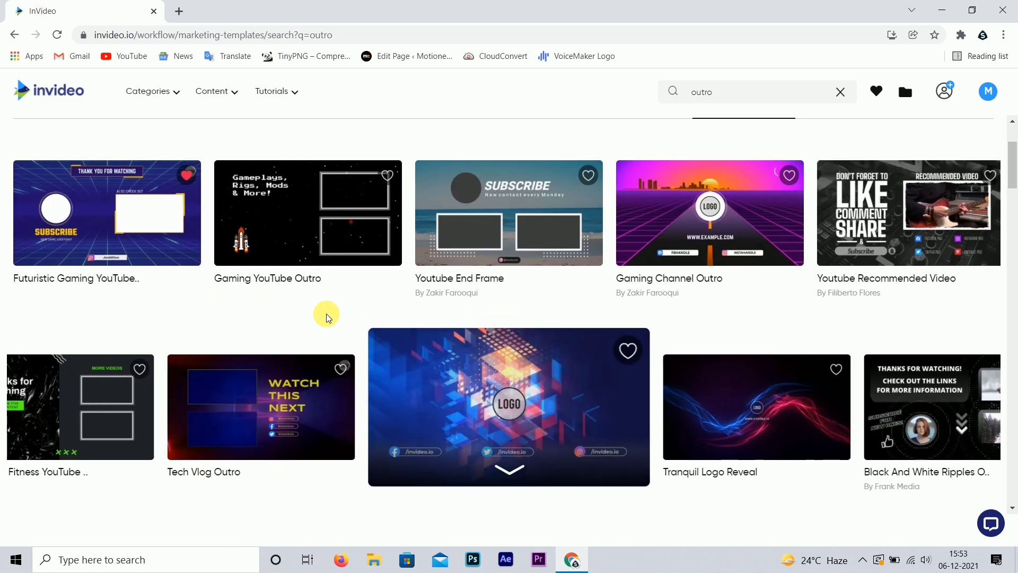
mouse_move(154, 214)
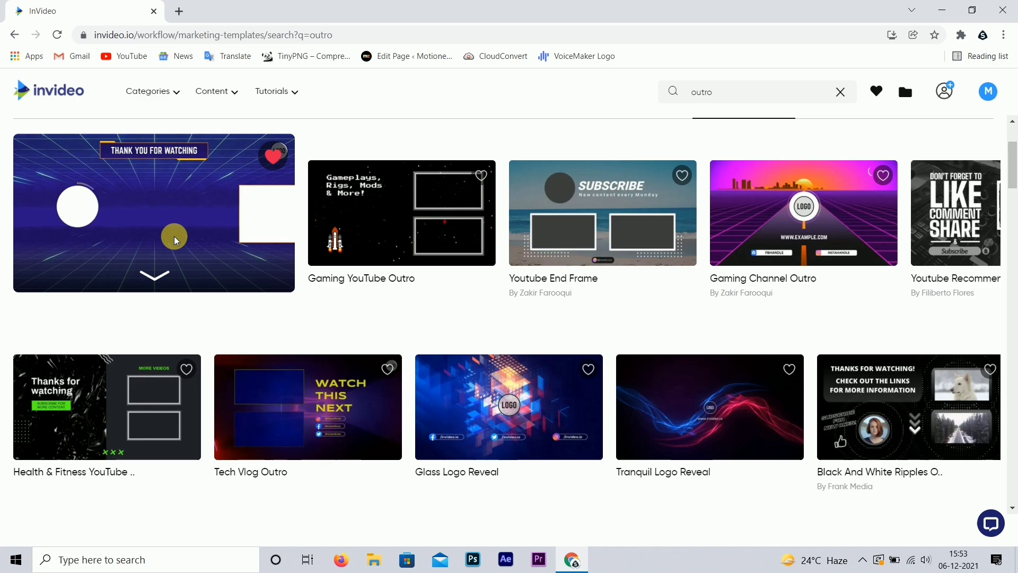
left_click(179, 236)
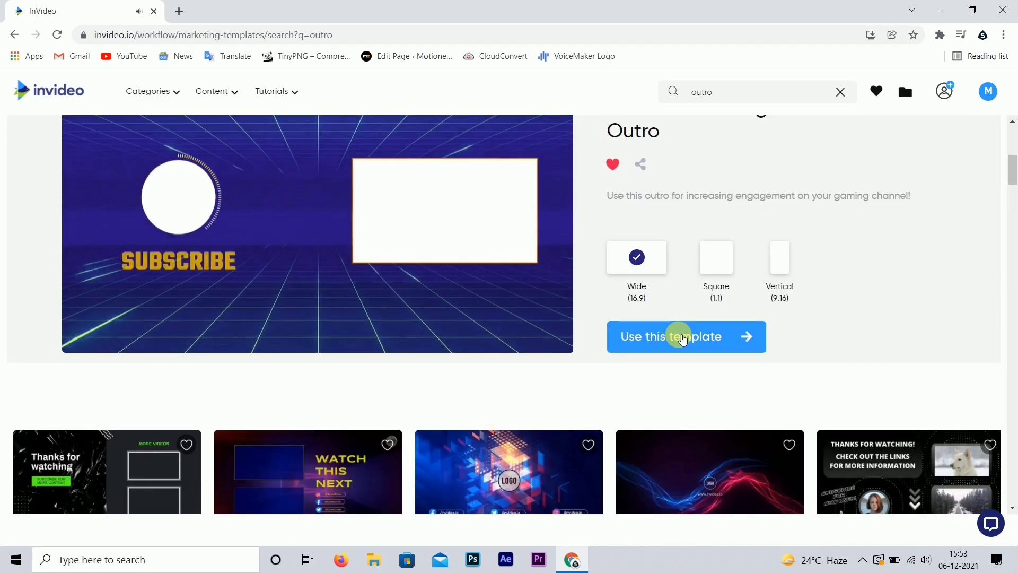
left_click(681, 338)
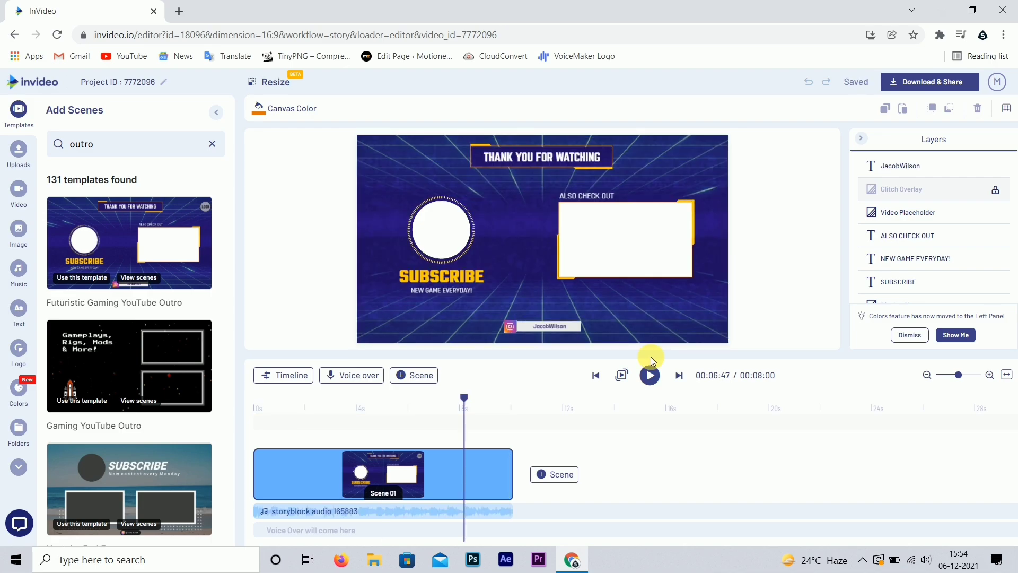
- Drag the white video placeholder box slightly left in the outro scene
left_click(643, 251)
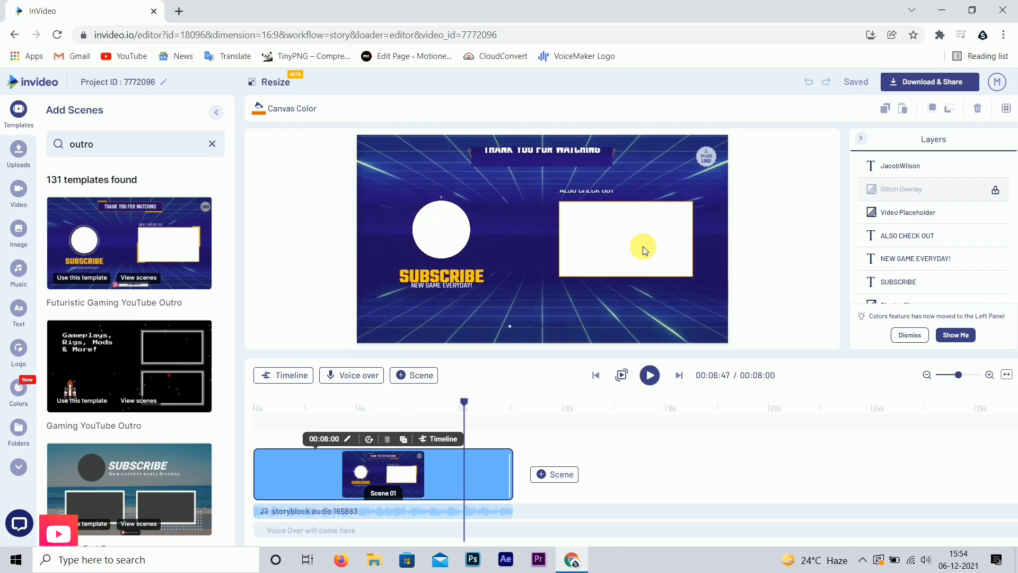
left_click_drag(648, 252, 606, 252)
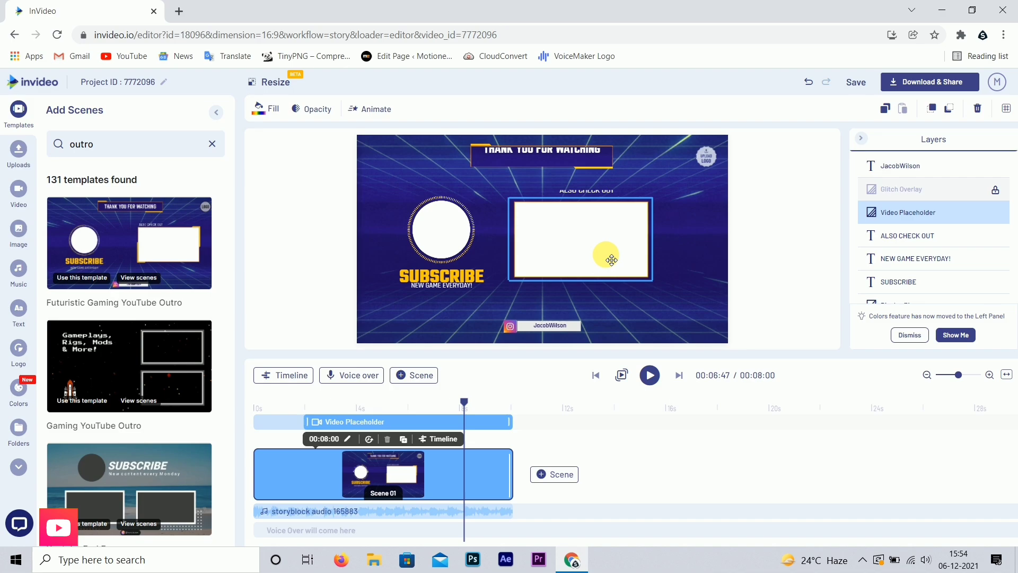
left_click_drag(605, 252, 603, 258)
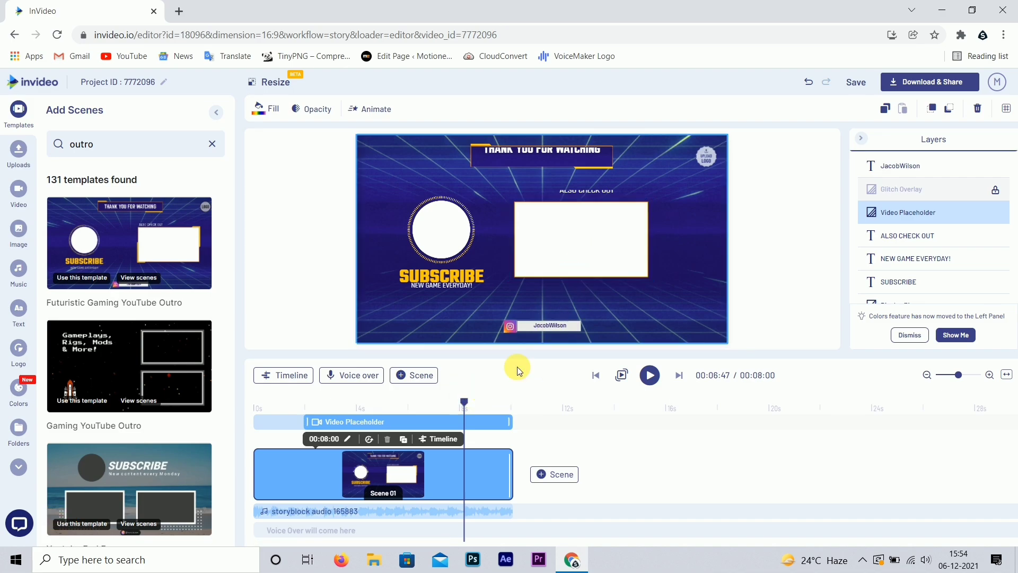
- Replace the 'ALSO CHECK OUT' heading text with 'RECENT VIDEO' and save it
left_click(590, 195)
left_click(546, 111)
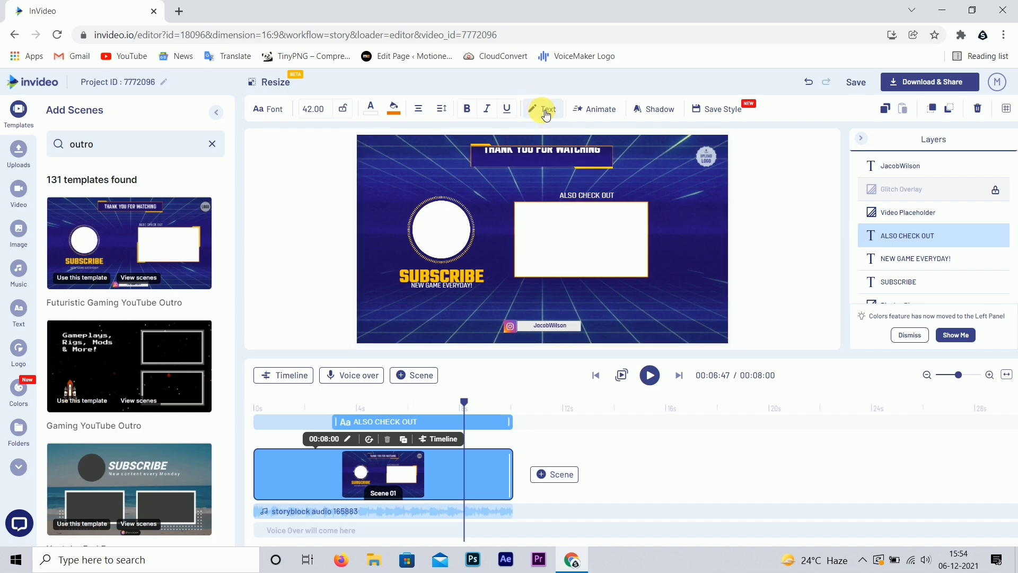
left_click_drag(136, 164, 64, 165)
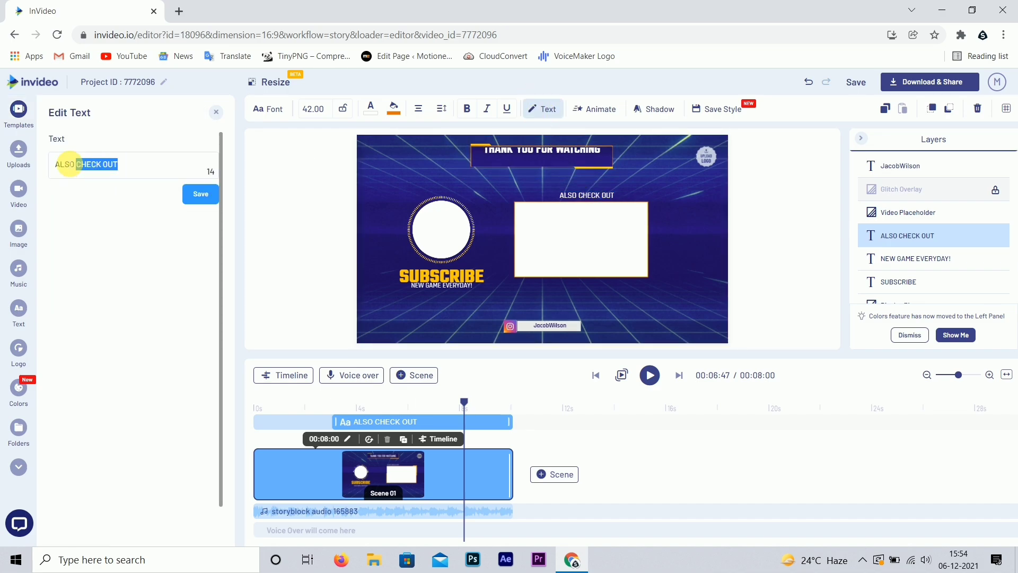
key("BackSpace")
key("BackSpace")
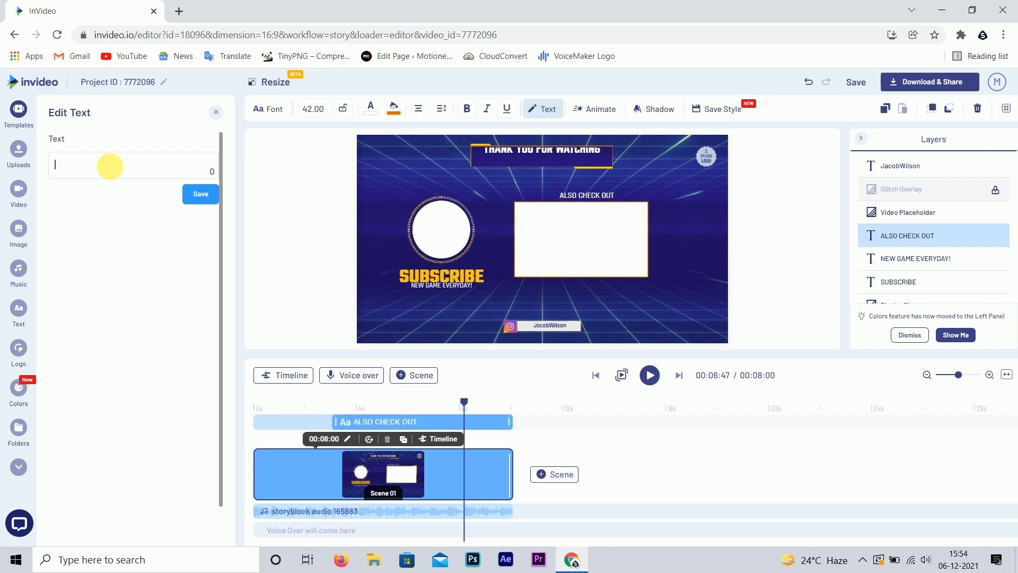
type("RECE")
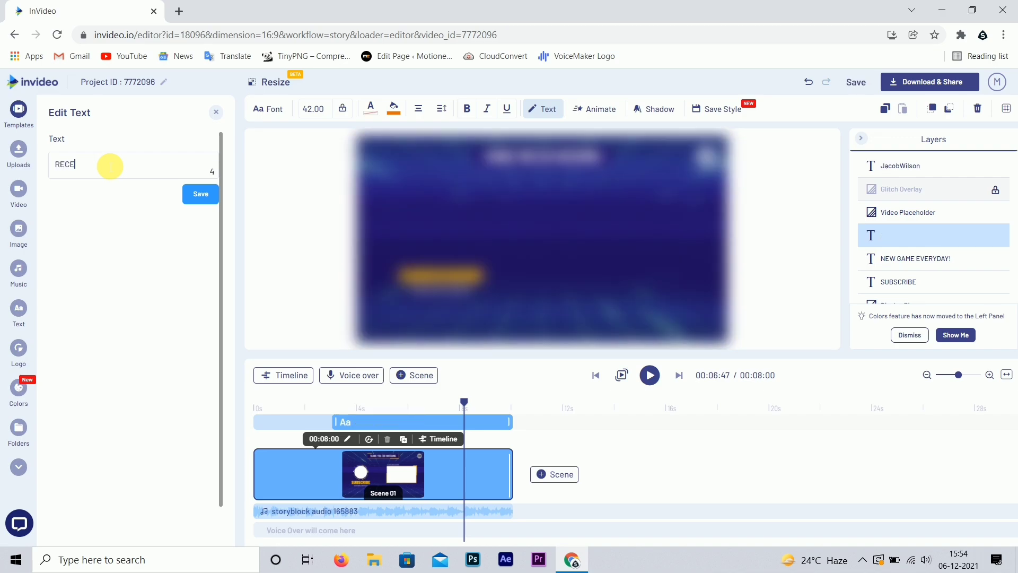
type("NT V")
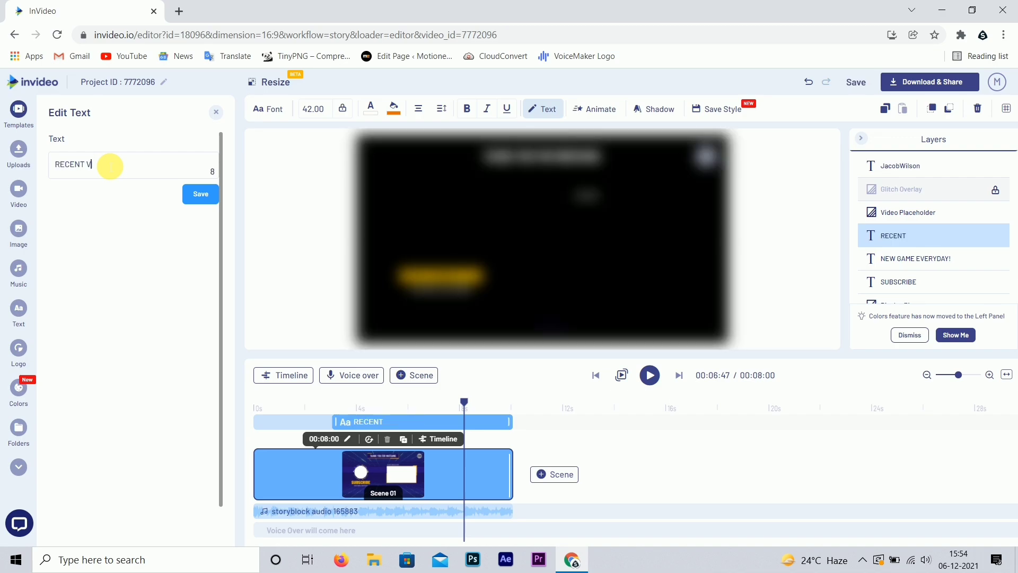
type("IDEO")
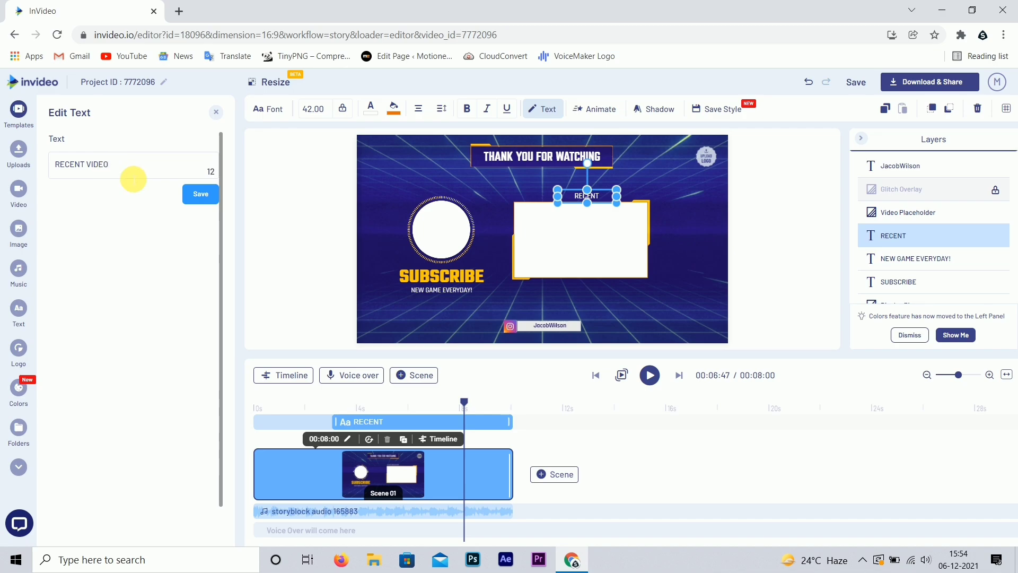
left_click(201, 196)
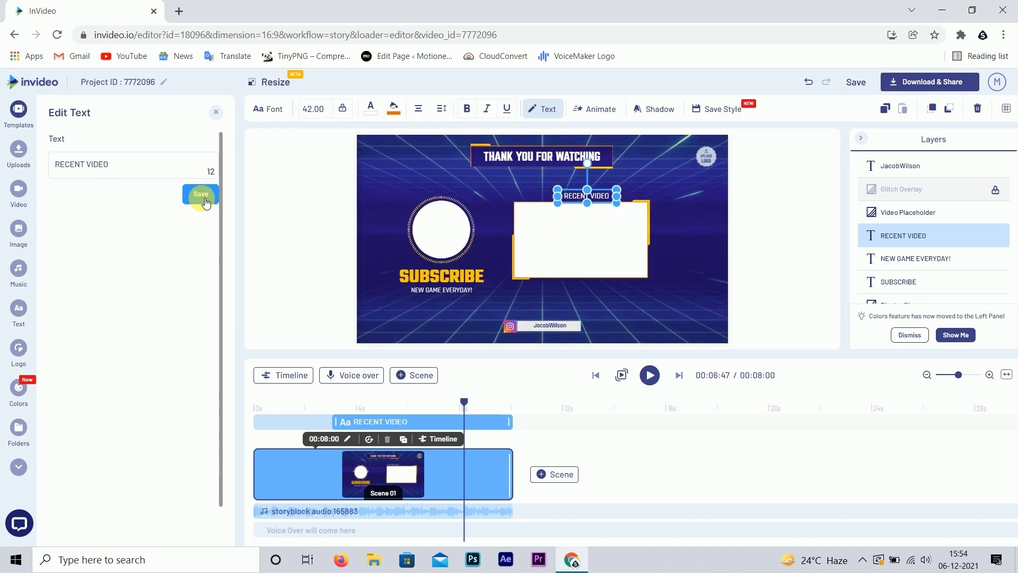
- Change the lower-third name from JacobWilson to 'MRGRAPHIZ' and set its font size to 40
left_click(549, 325)
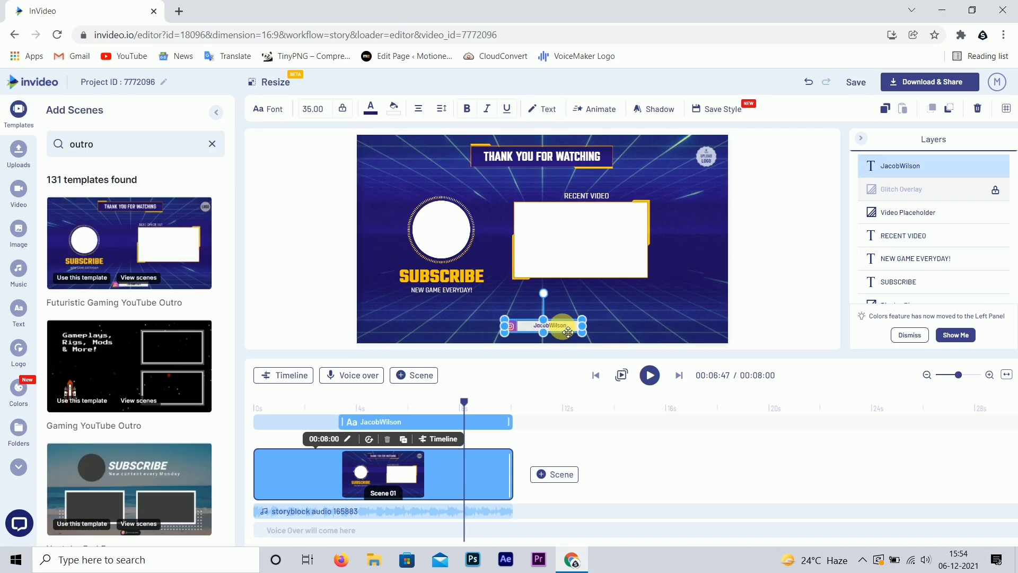
left_click(545, 111)
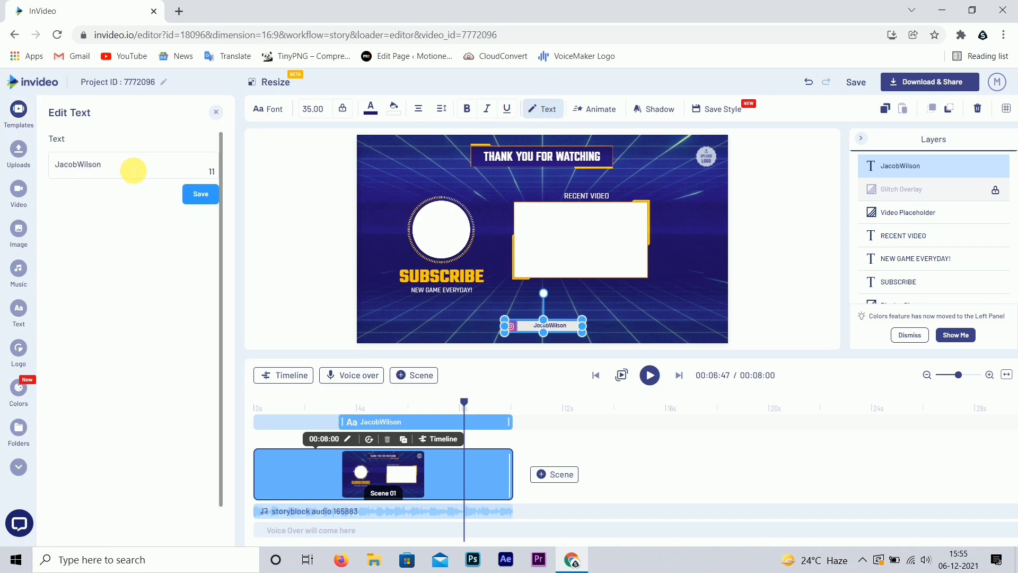
left_click_drag(133, 169, 61, 167)
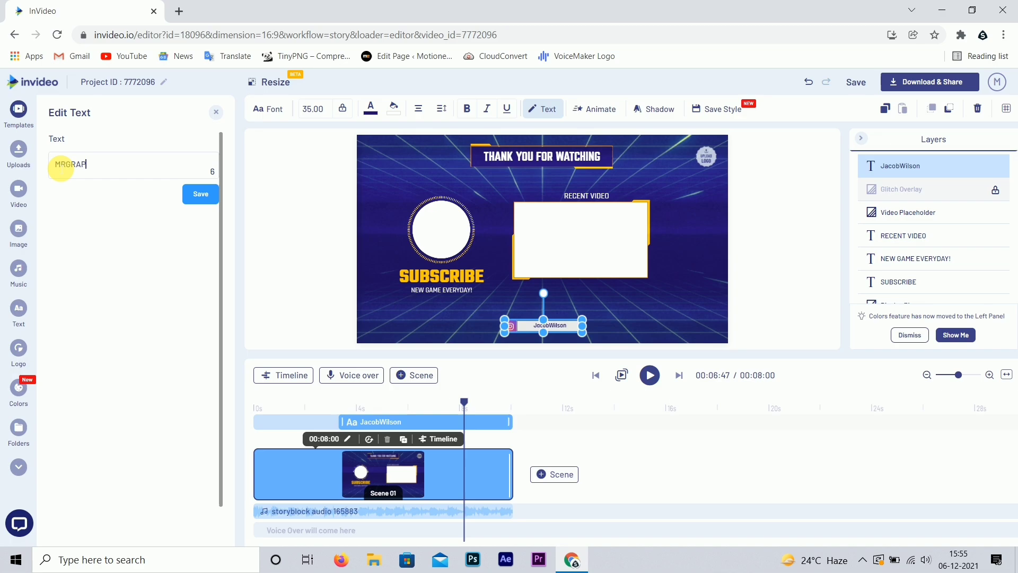
left_click(200, 195)
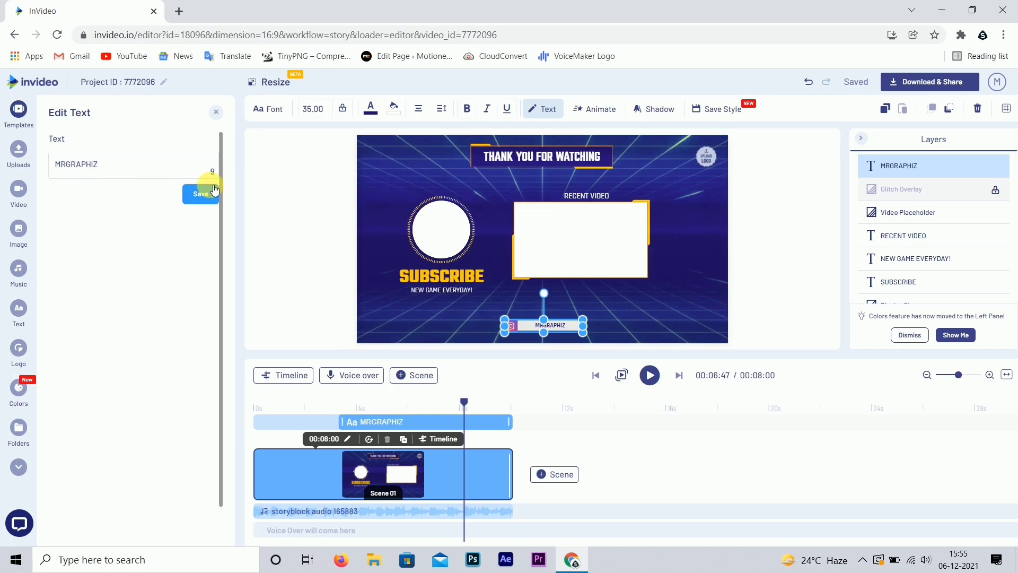
left_click(316, 110)
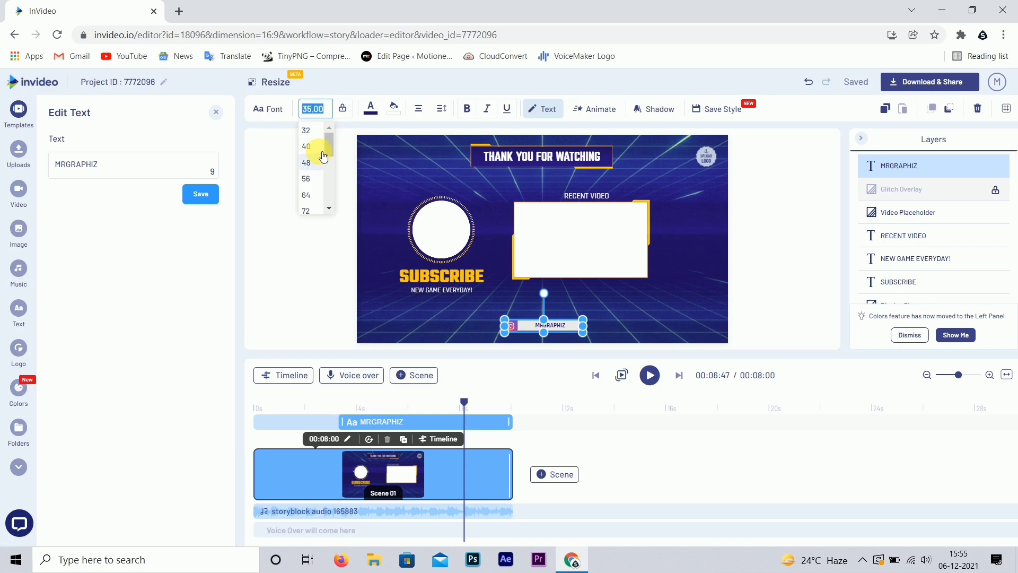
left_click(317, 148)
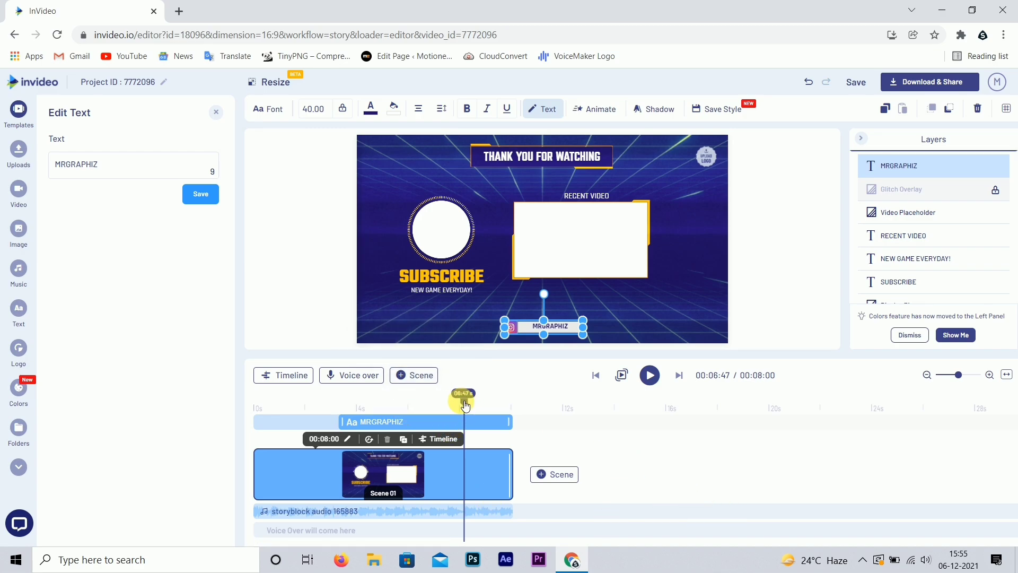
left_click_drag(465, 404, 249, 408)
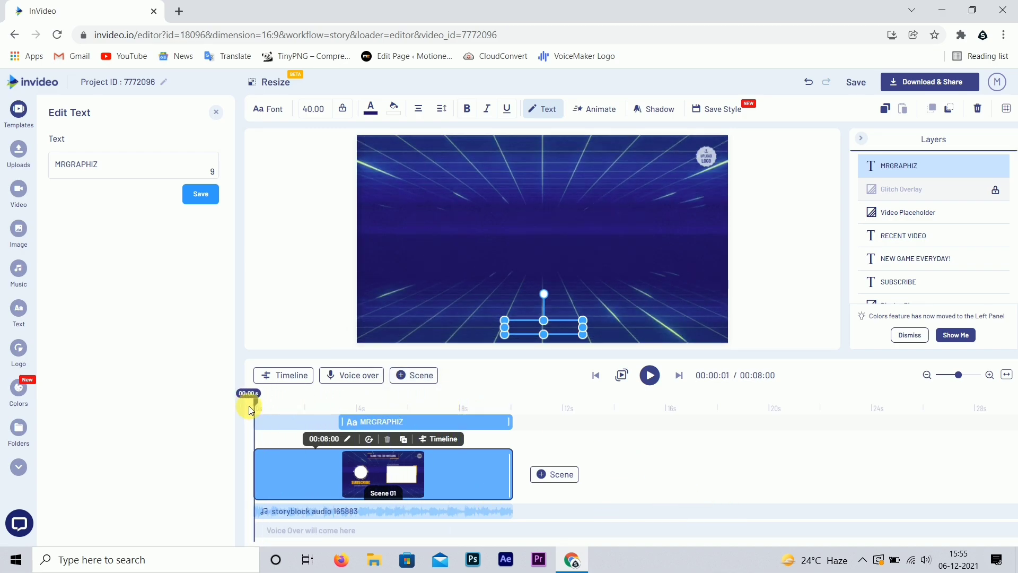
left_click(649, 375)
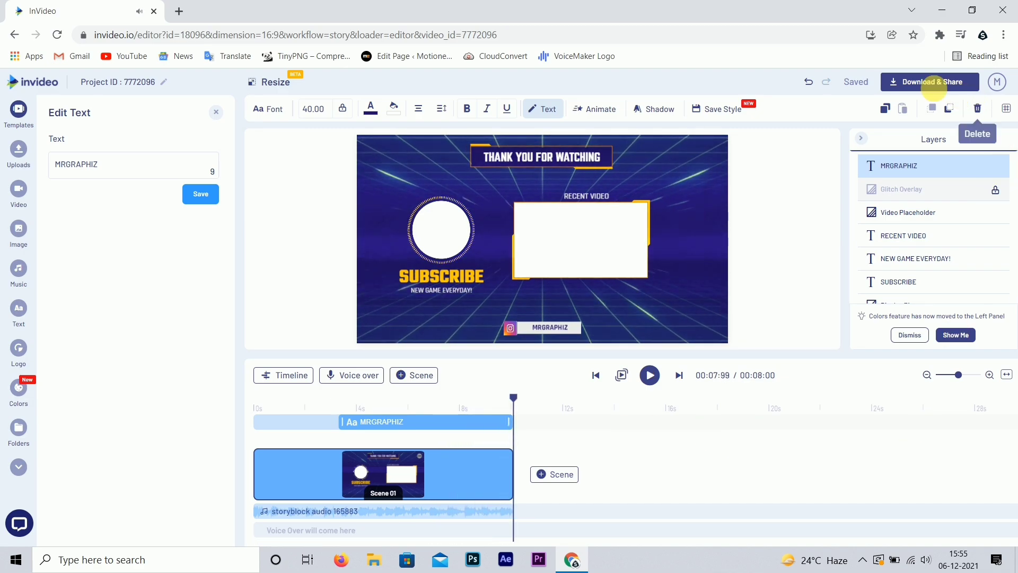
- Export the outro at 1080p from Download & Share, confirming the leave-page prompt
left_click(927, 88)
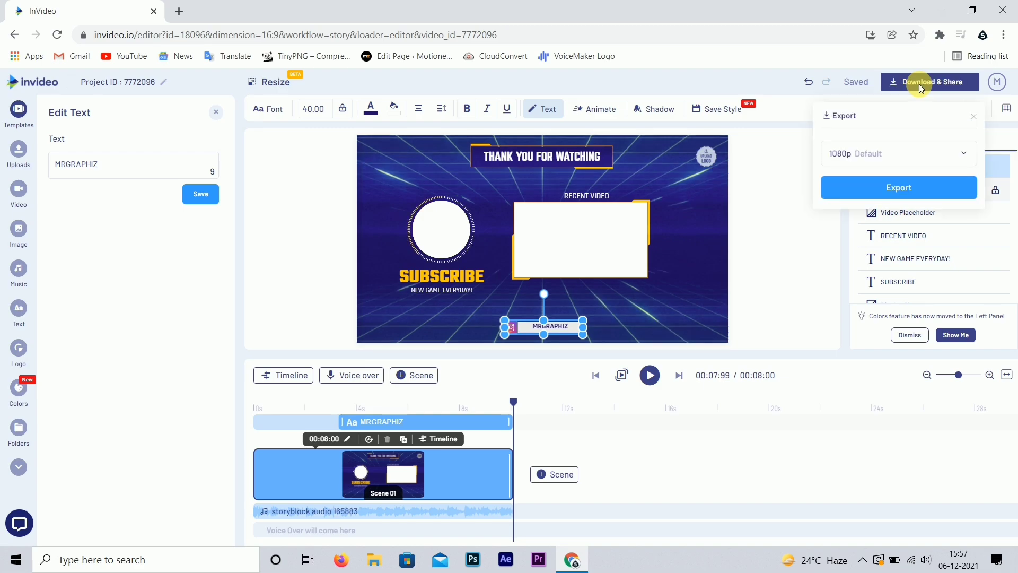
left_click(916, 186)
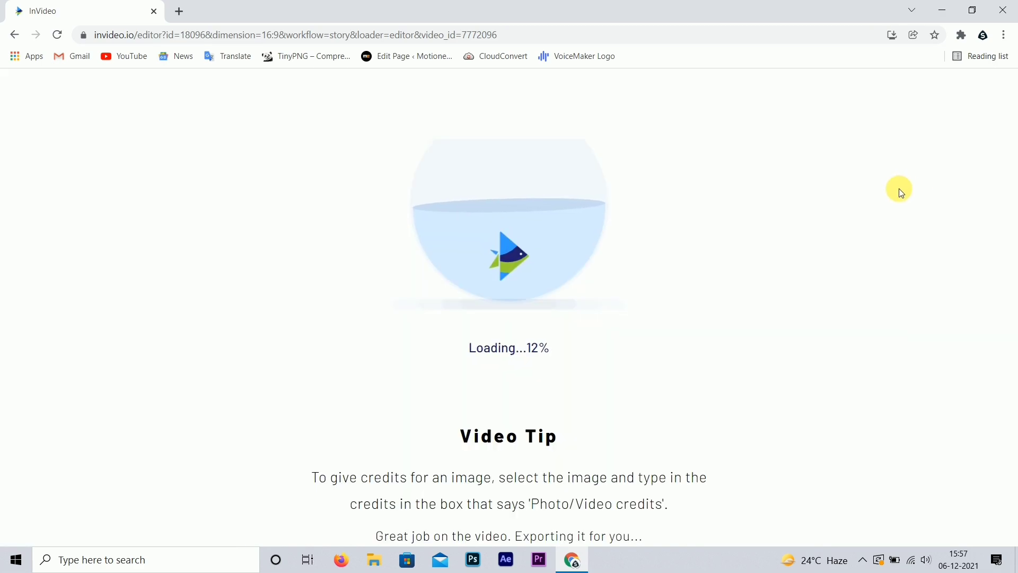
left_click(578, 109)
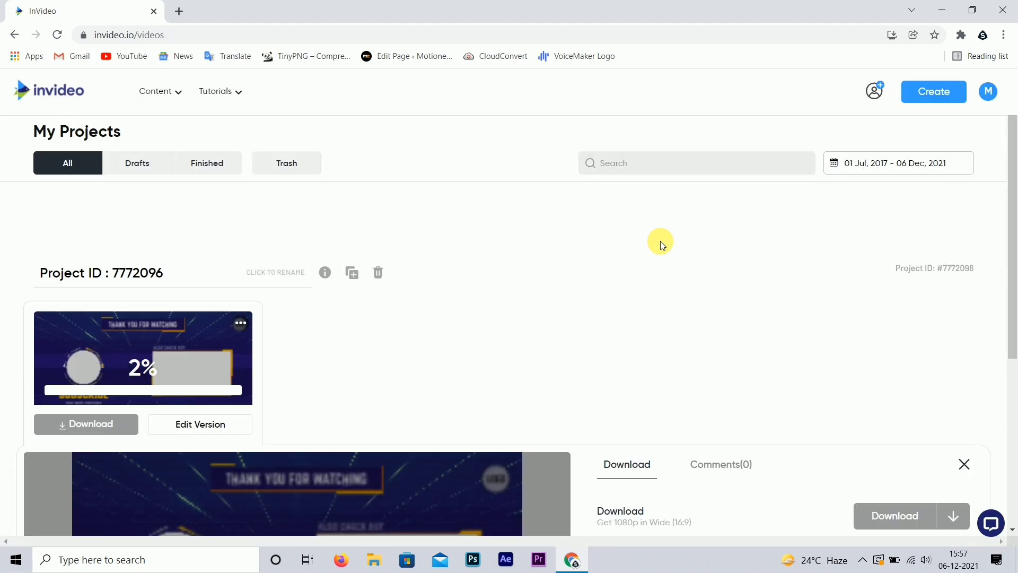
scroll(660, 241, "down", 2)
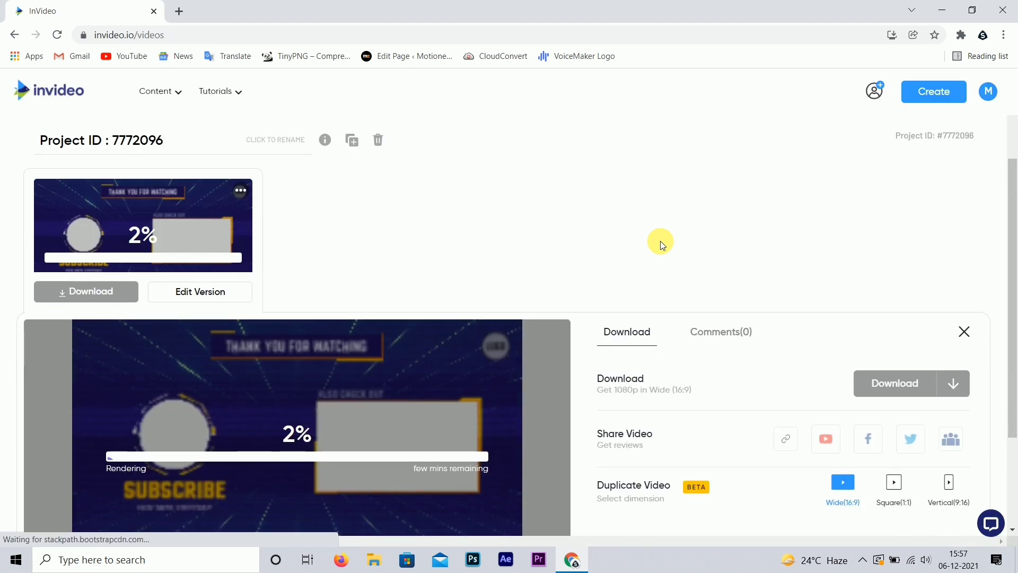